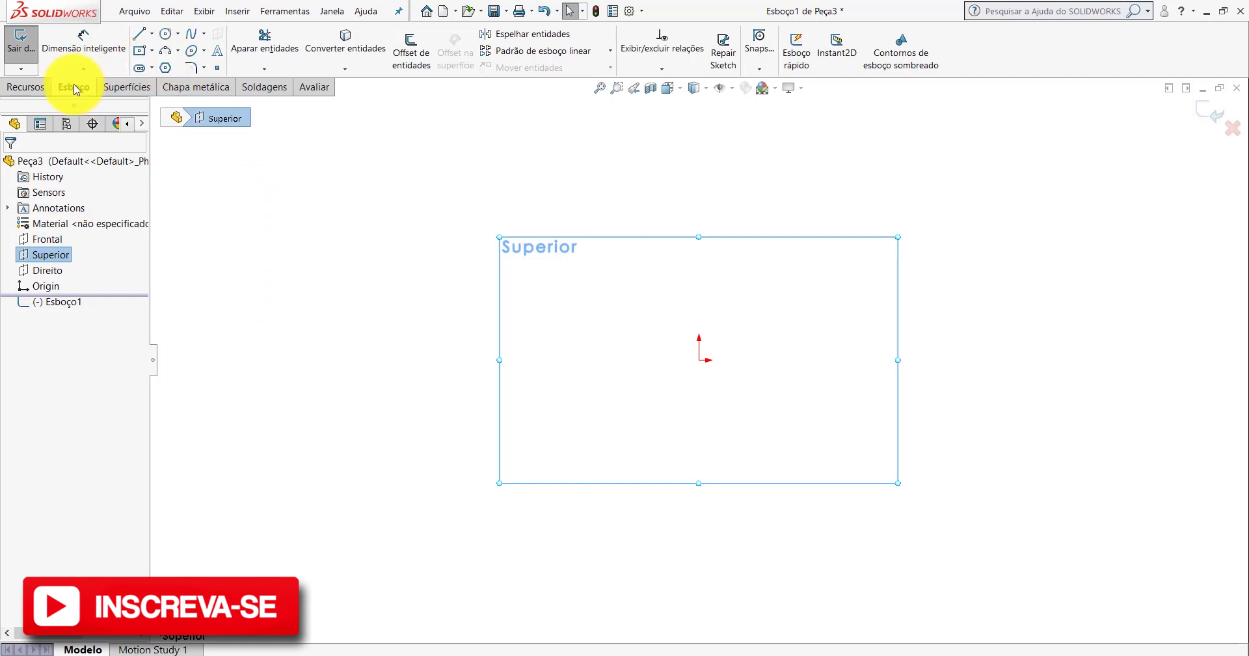
# - Draw a horizontal centerpoint straight slot centred on the origin in the Superior-plane sketch
pyautogui.click(140, 67)
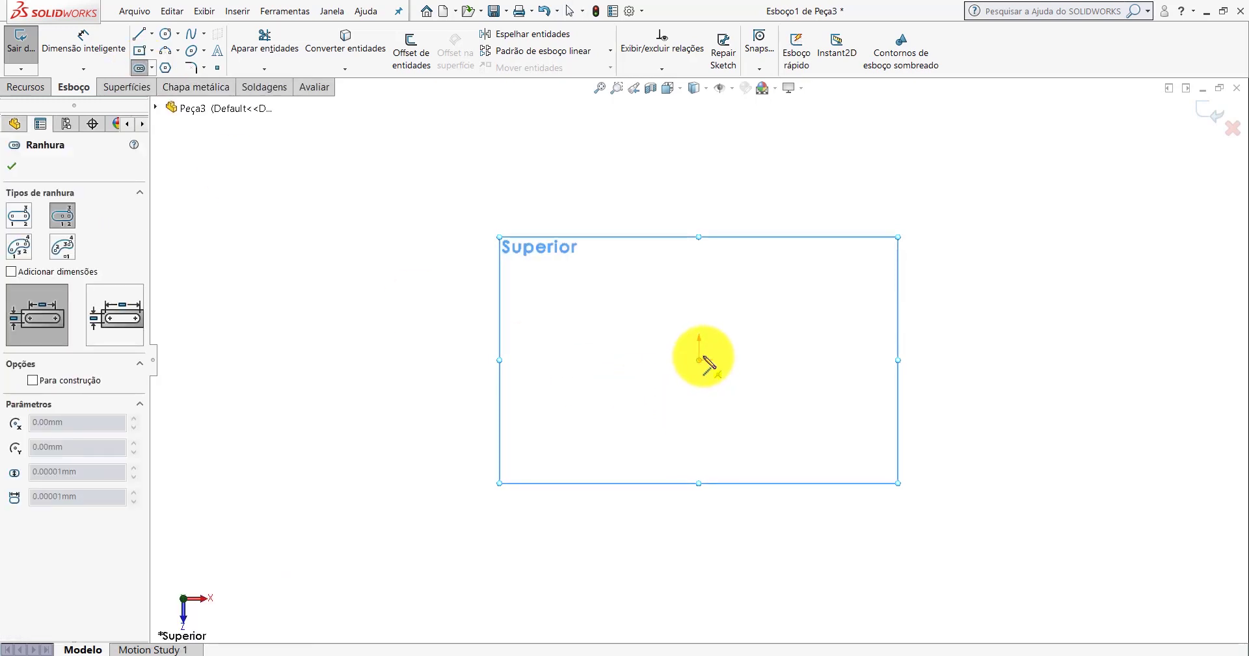
pyautogui.click(700, 359)
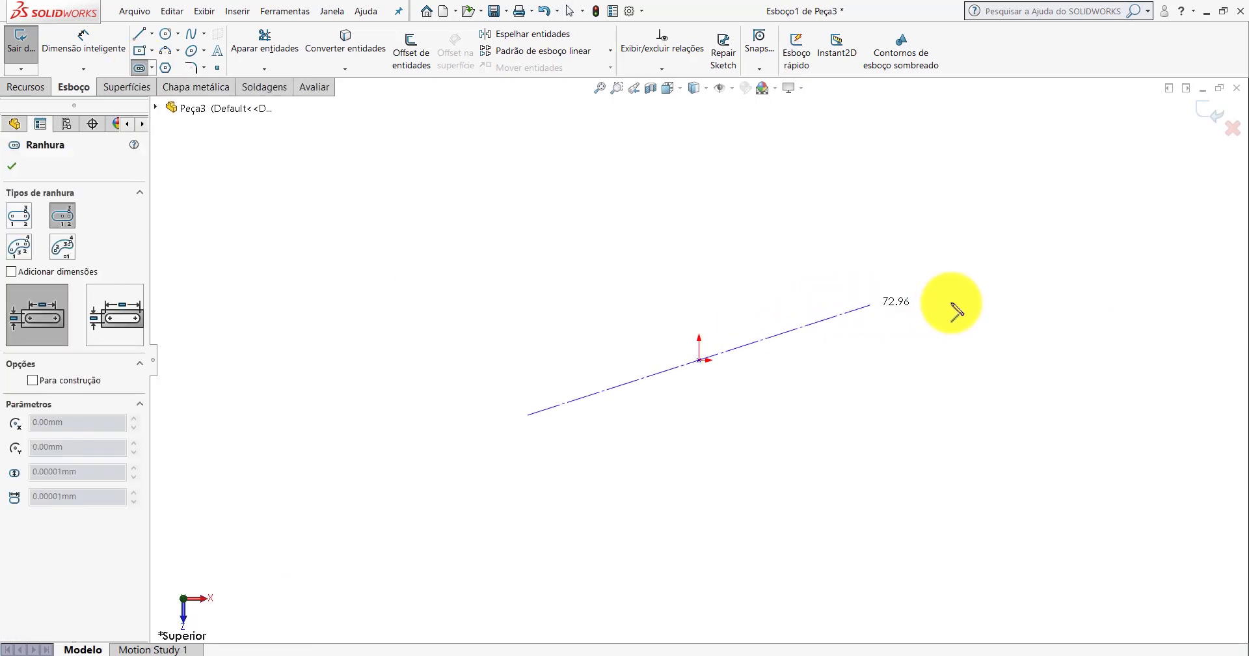
pyautogui.click(1035, 360)
pyautogui.click(1045, 310)
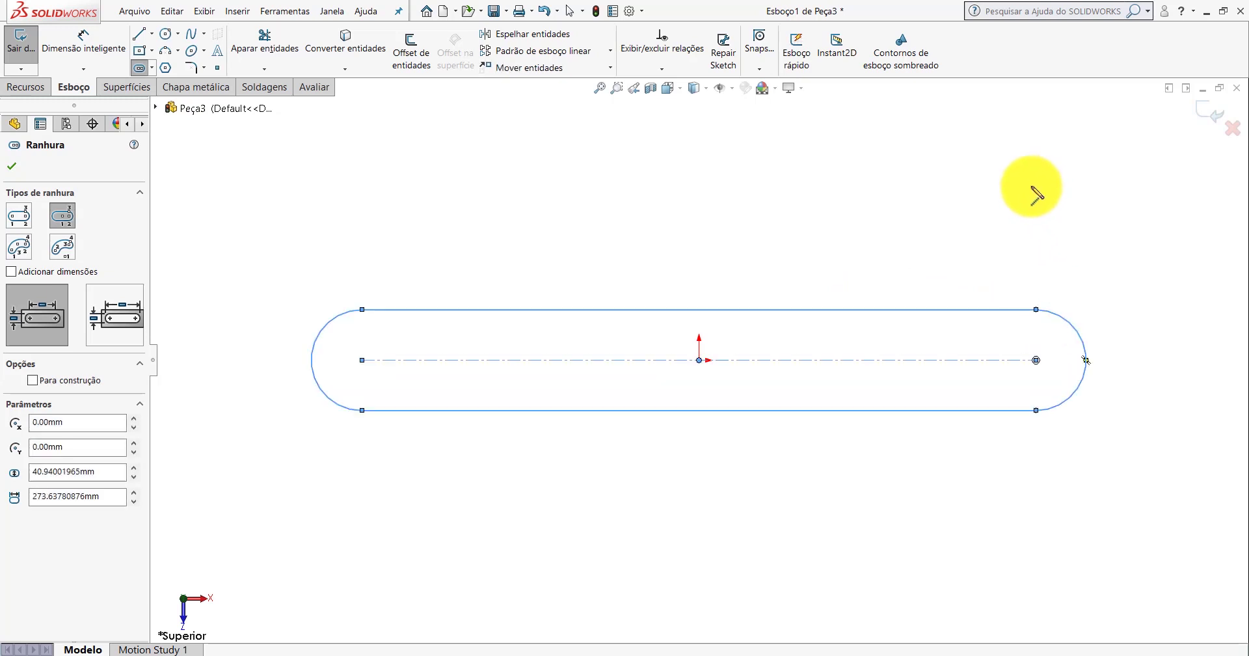
pyautogui.press('Escape')
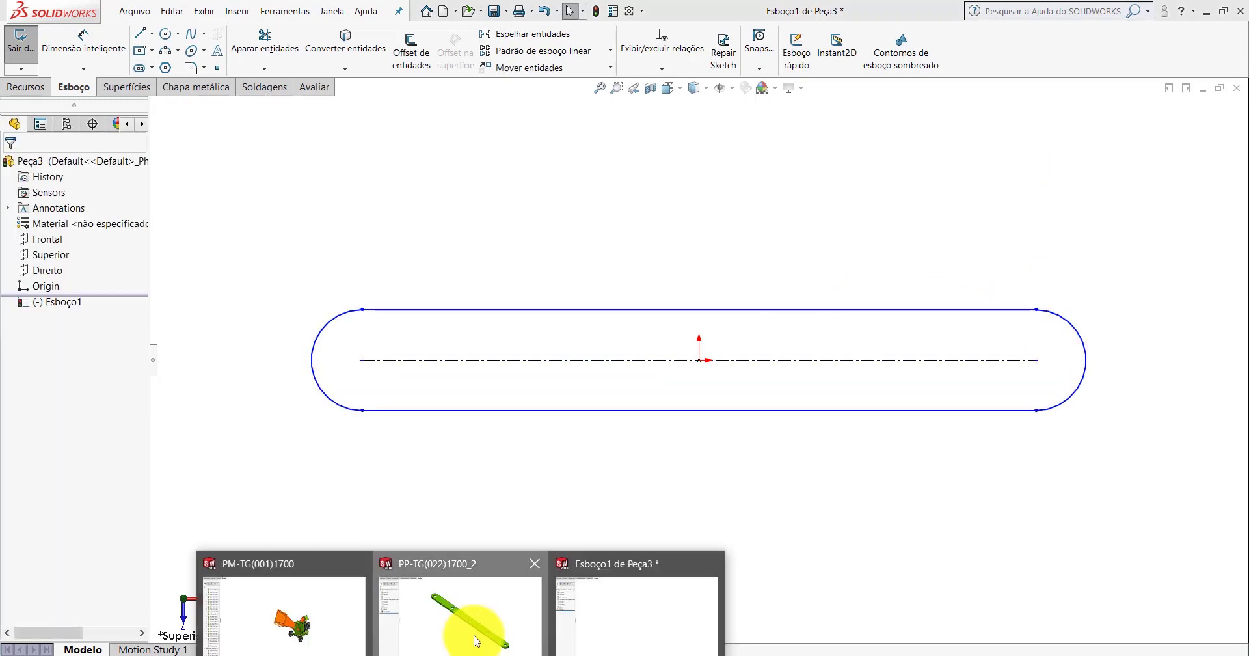
pyautogui.click(460, 615)
pyautogui.click(101, 46)
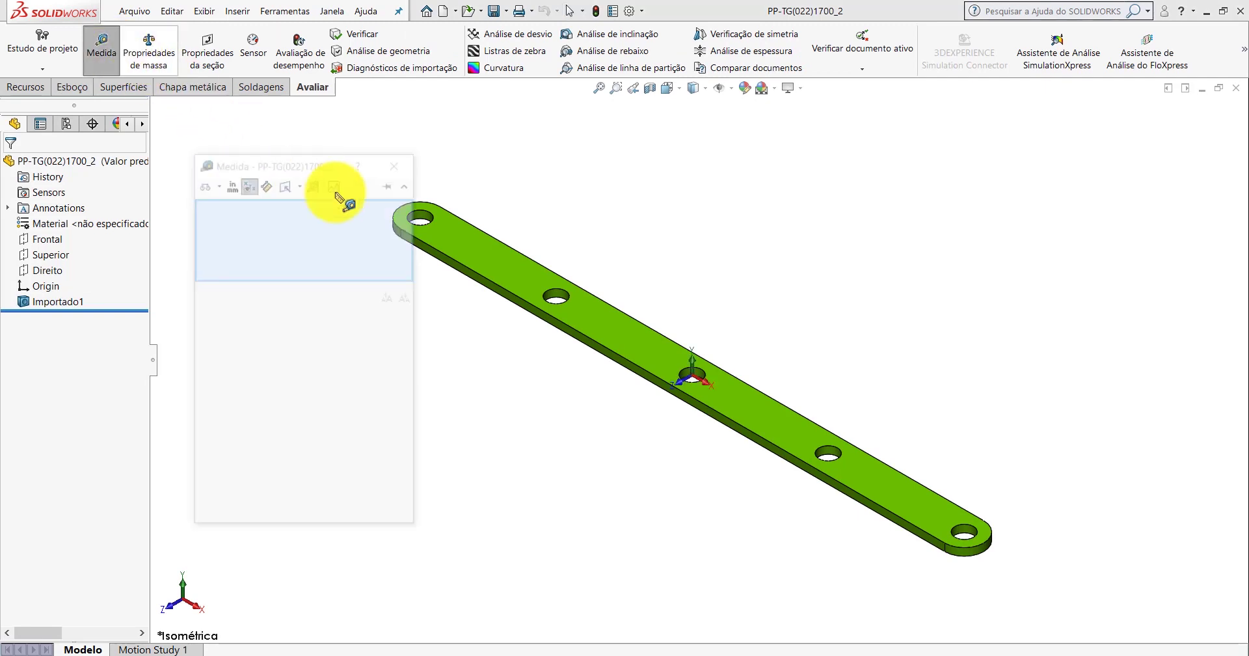
pyautogui.click(471, 268)
pyautogui.press('f')
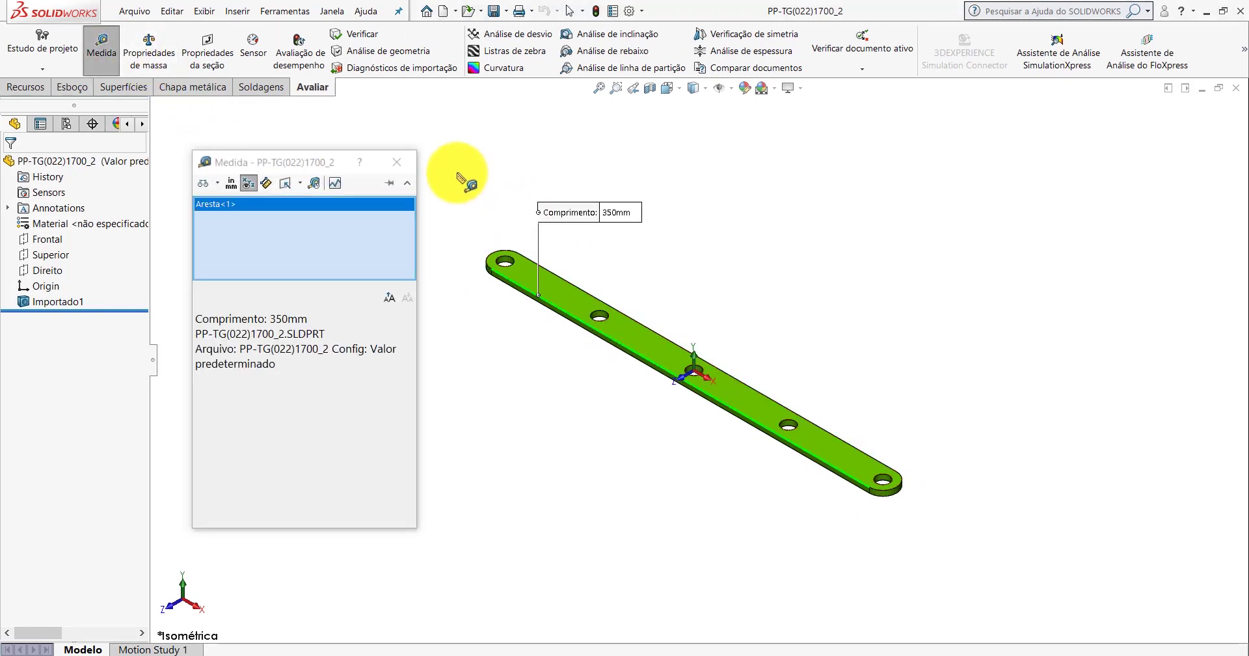
pyautogui.click(396, 162)
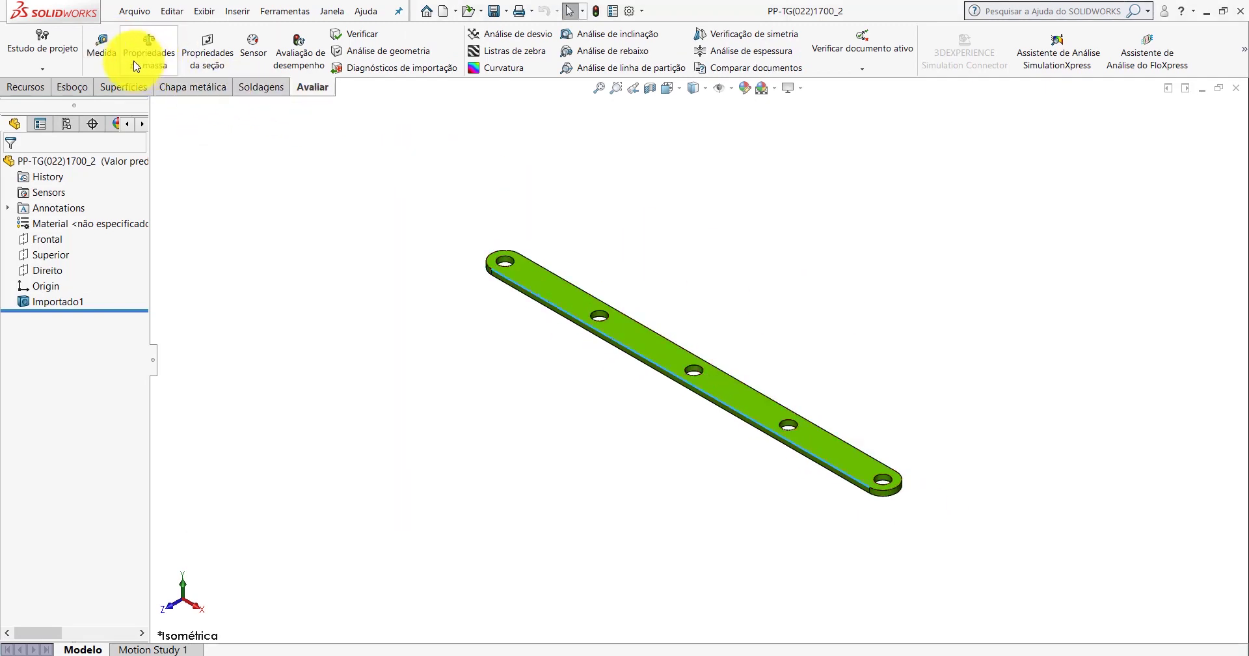
pyautogui.click(102, 65)
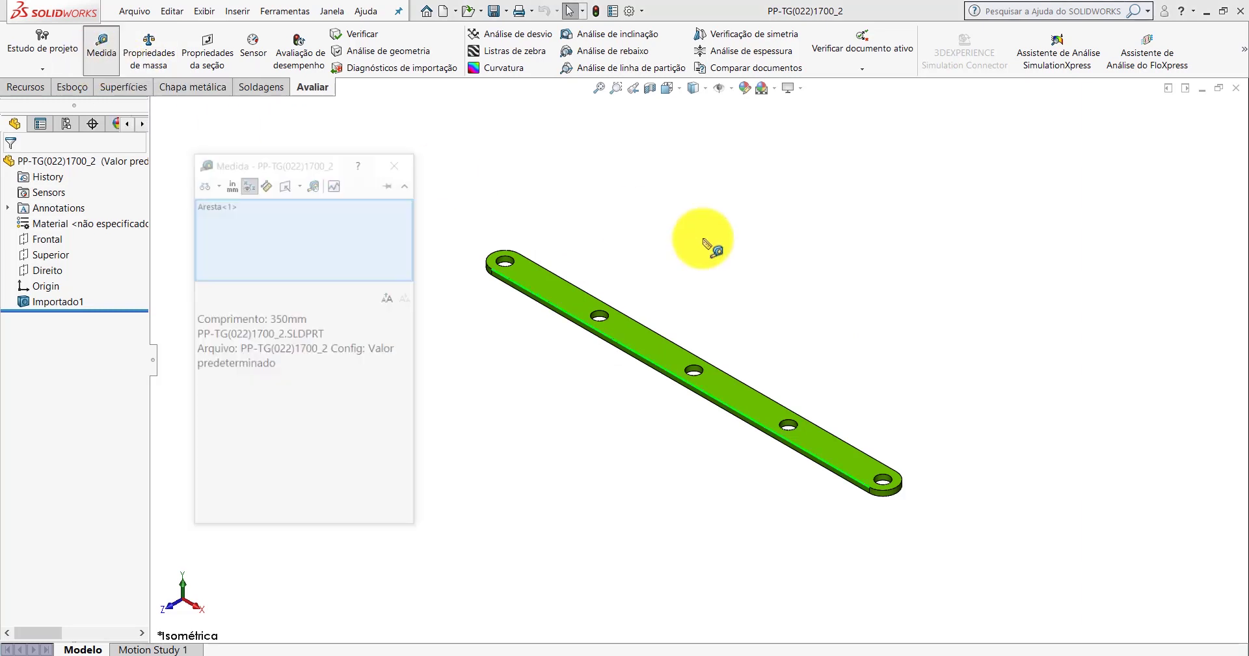
pyautogui.scroll(-5, 865, 475)
pyautogui.click(817, 489)
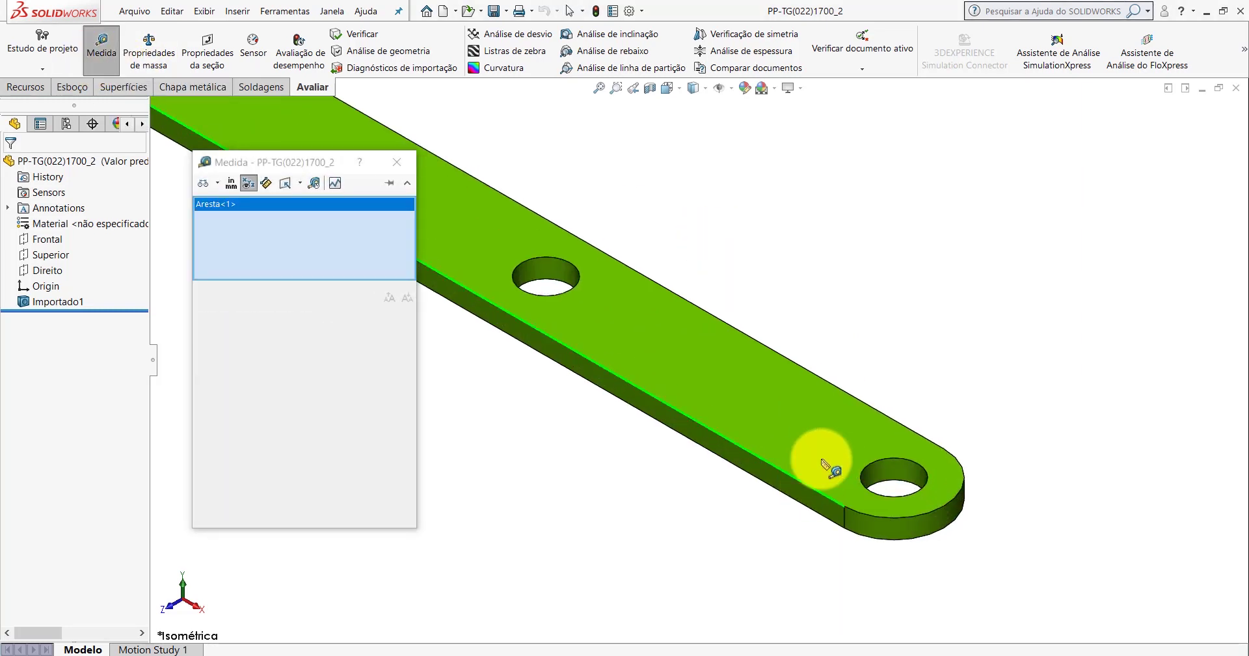
pyautogui.click(850, 394)
pyautogui.scroll(2, 853, 399)
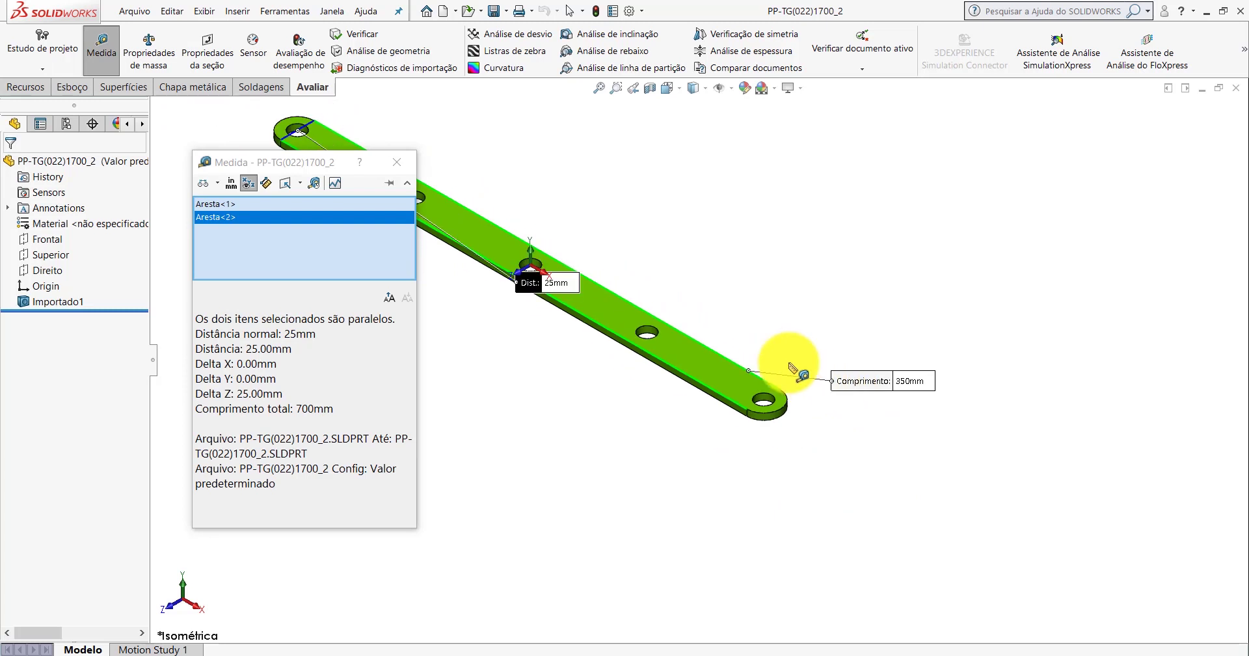
pyautogui.press('Escape')
pyautogui.press('f')
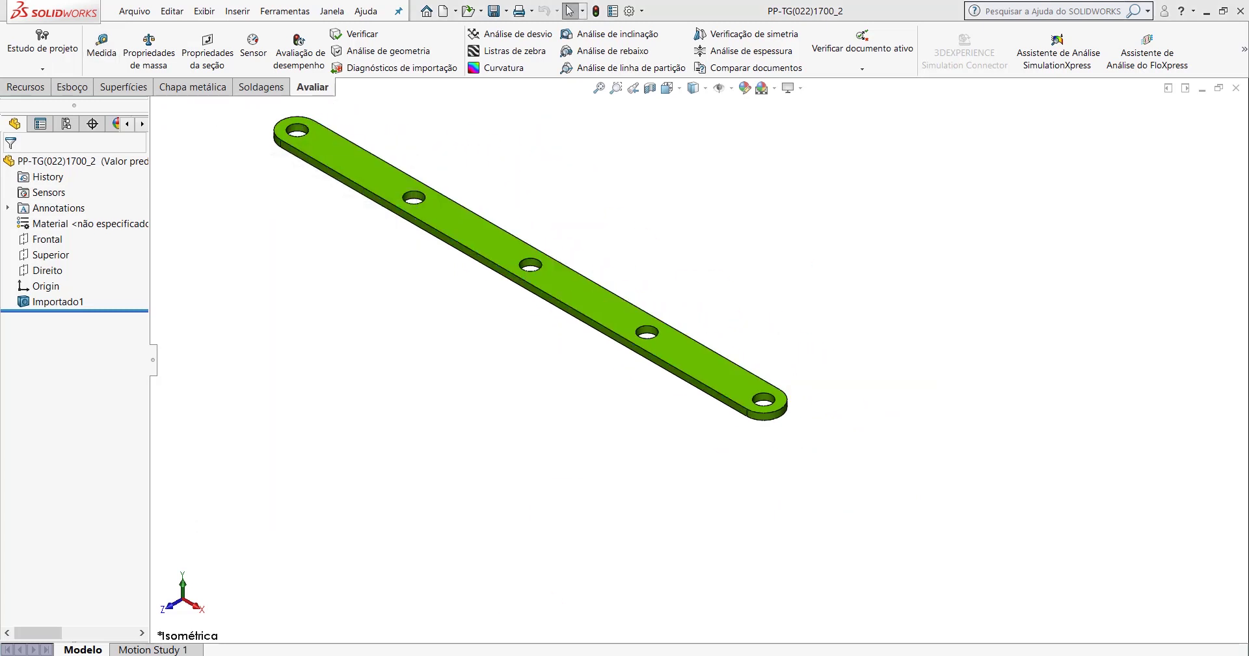
pyautogui.click(624, 599)
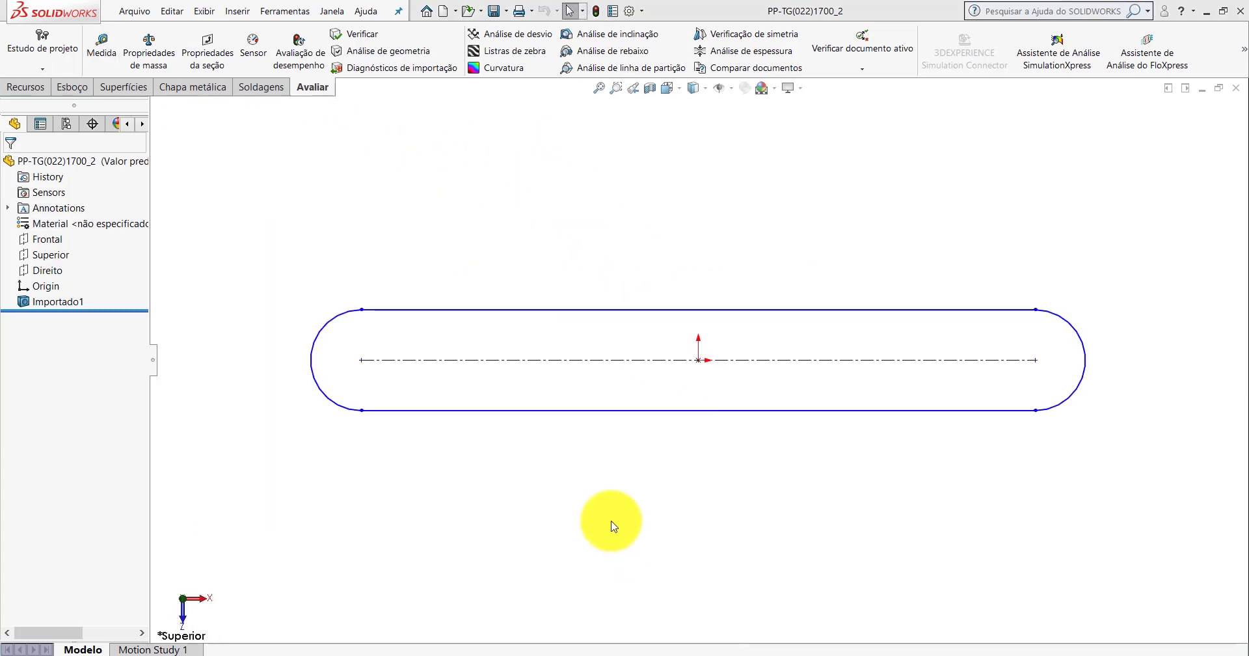
# - Dimension the slot's length as 350 mm between its arc centres
pyautogui.click(73, 87)
pyautogui.click(84, 42)
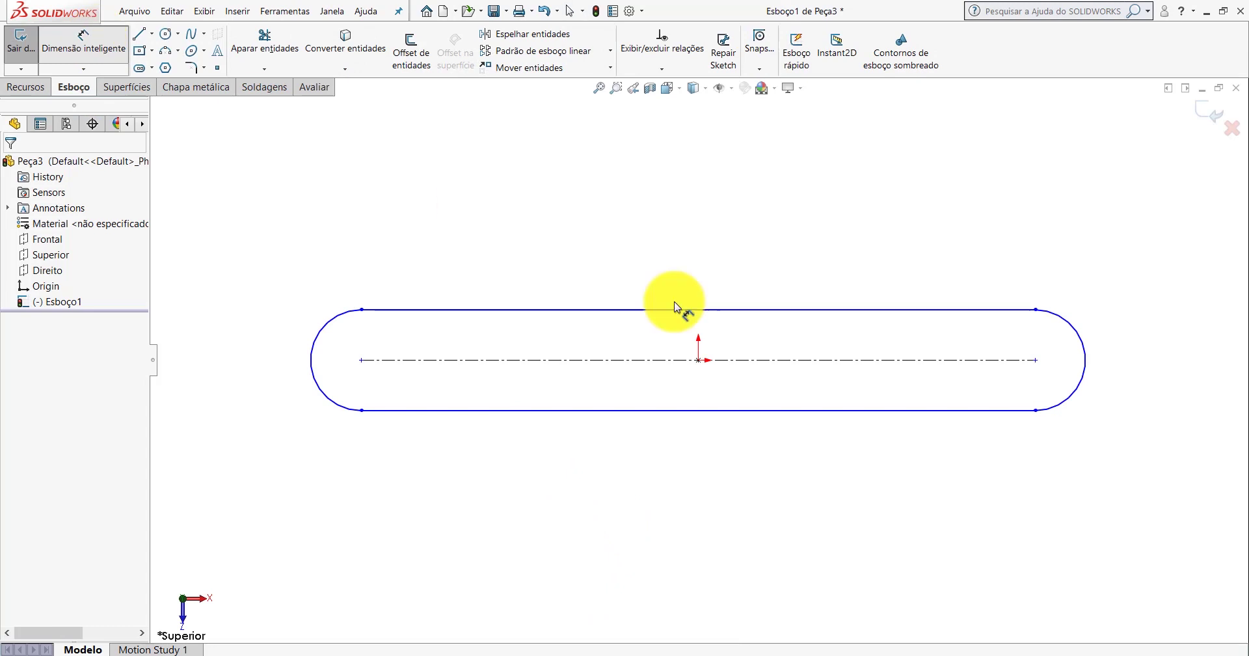
pyautogui.click(732, 411)
pyautogui.click(720, 456)
pyautogui.write('350')
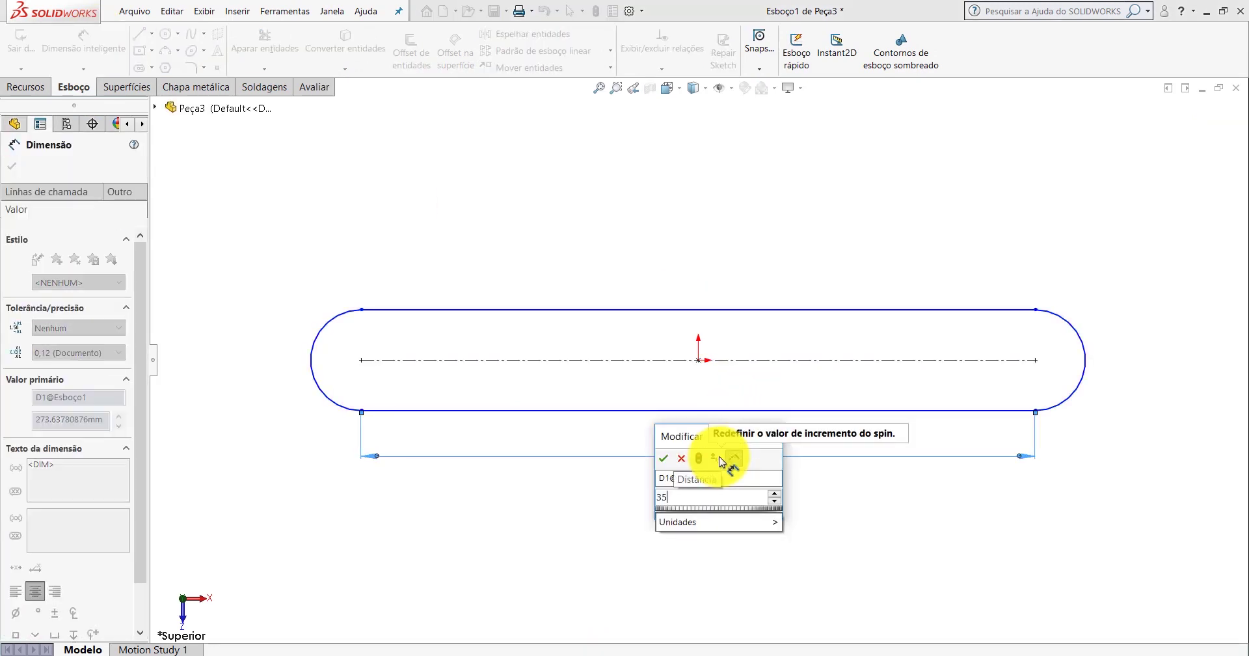
pyautogui.press('Return')
# - Dimension the slot 25 mm wide, then switch to the PP-TG(022)1700_2 reference part
pyautogui.click(784, 317)
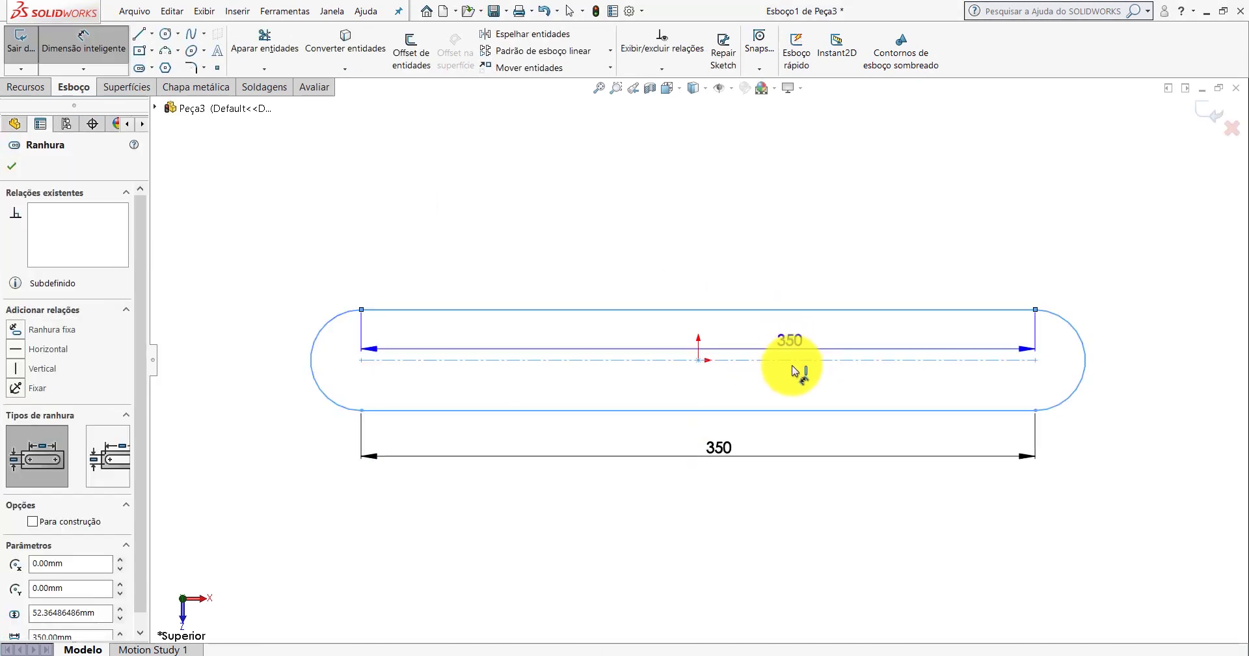
pyautogui.click(793, 409)
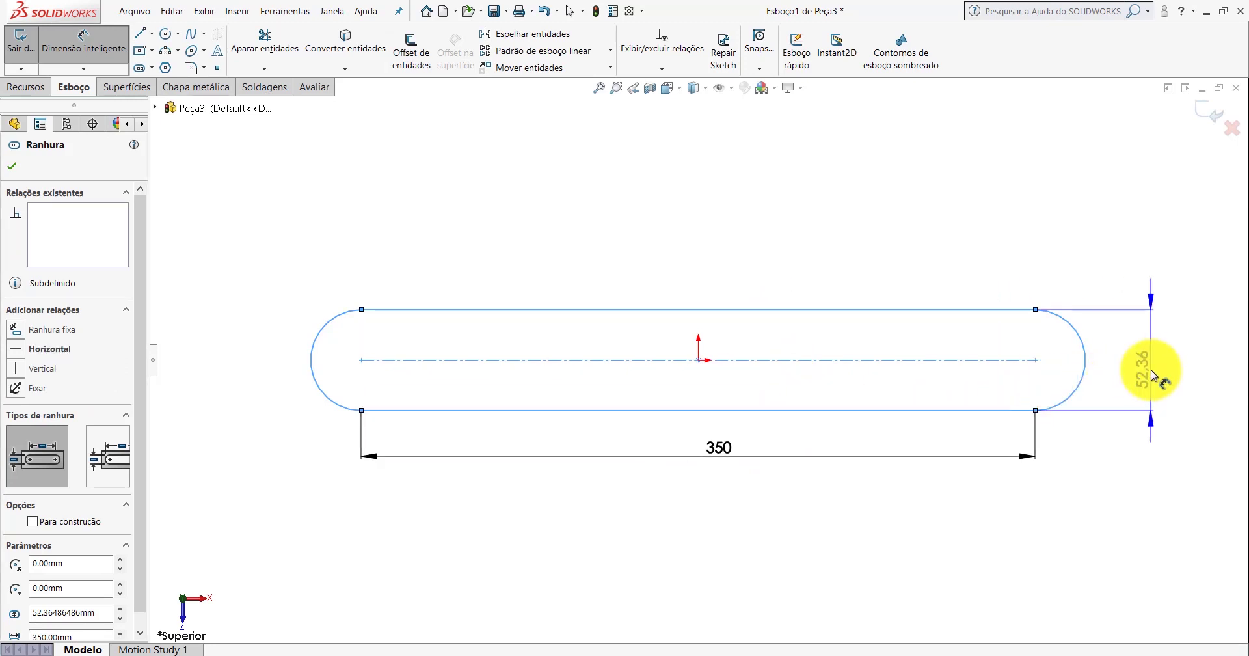
pyautogui.click(1150, 369)
pyautogui.write('25')
pyautogui.press('Return')
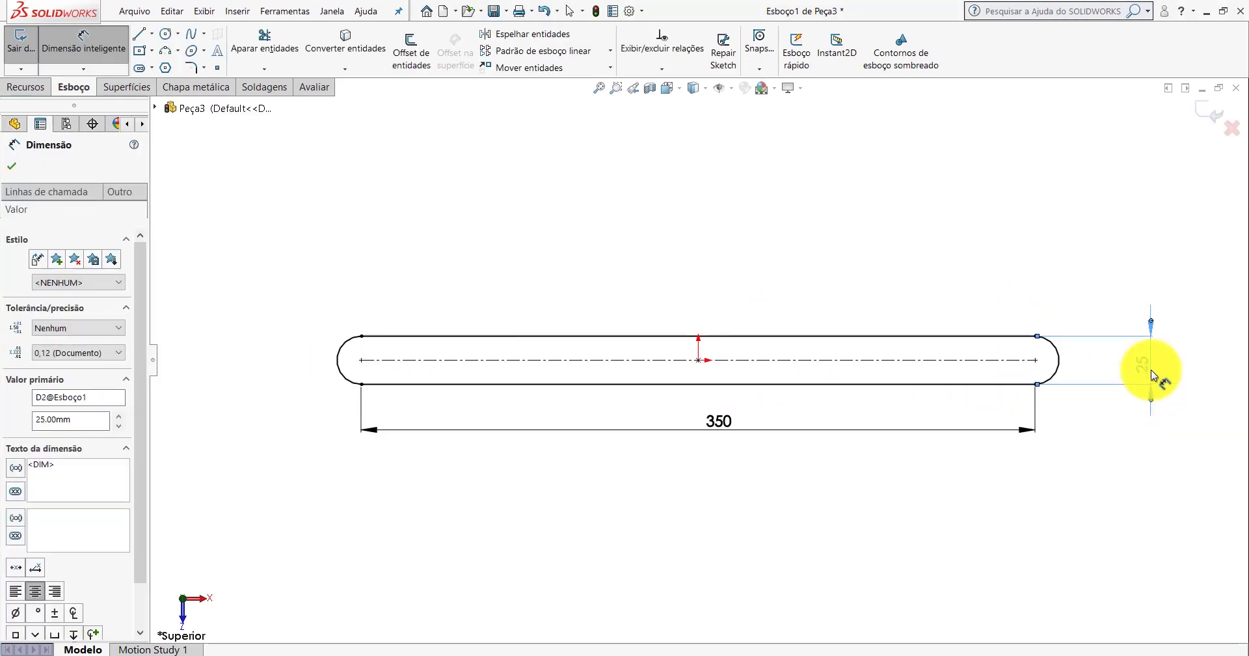
pyautogui.click(496, 654)
pyautogui.click(478, 620)
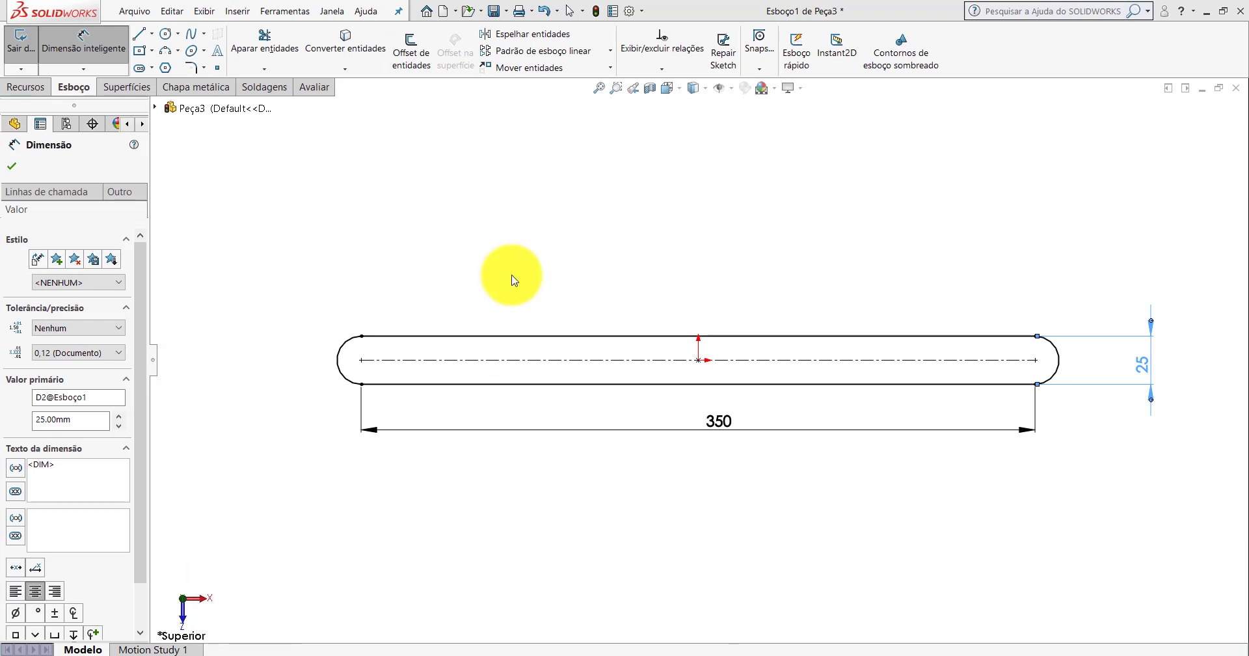
# - Measure the diameter of a hole on the reference flat bar
pyautogui.click(313, 86)
pyautogui.click(102, 44)
pyautogui.scroll(-5, 511, 262)
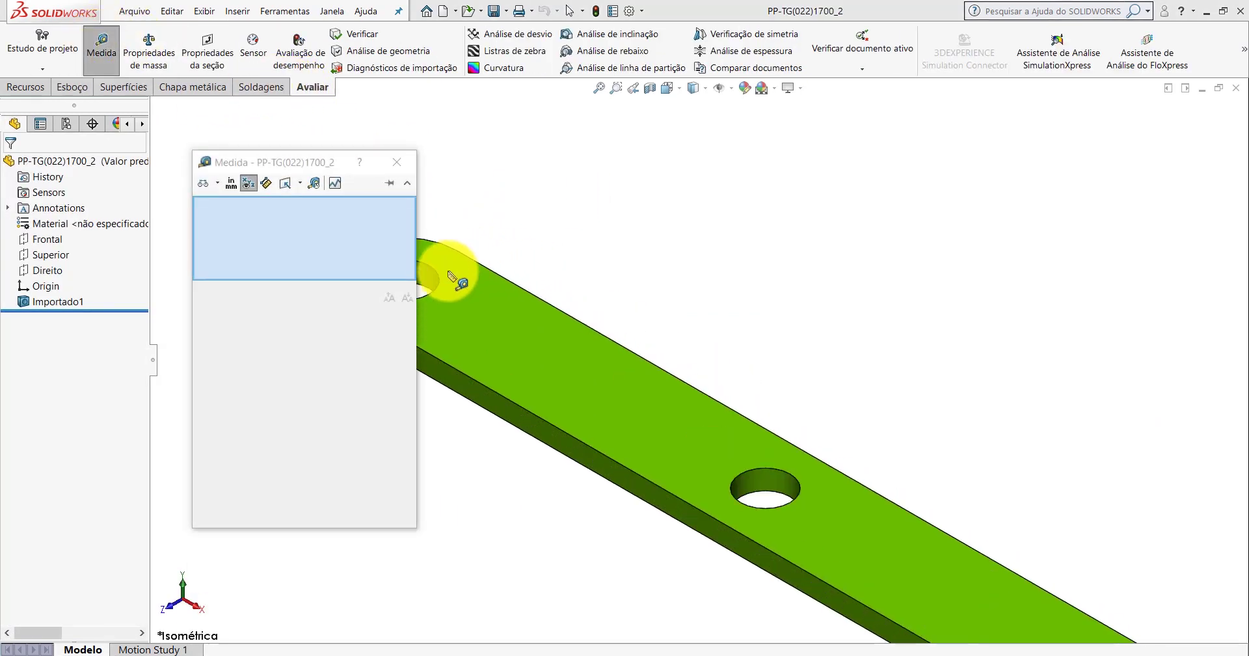
pyautogui.click(439, 282)
pyautogui.scroll(5, 651, 358)
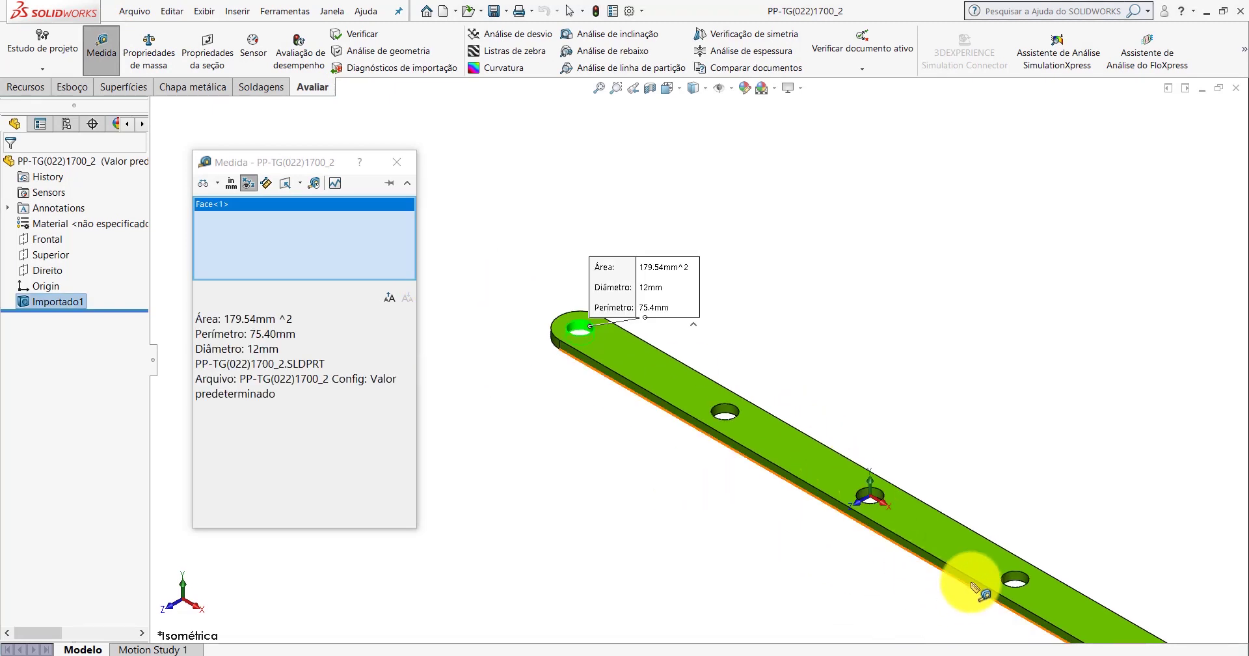
pyautogui.scroll(3, 931, 518)
pyautogui.scroll(-3, 941, 505)
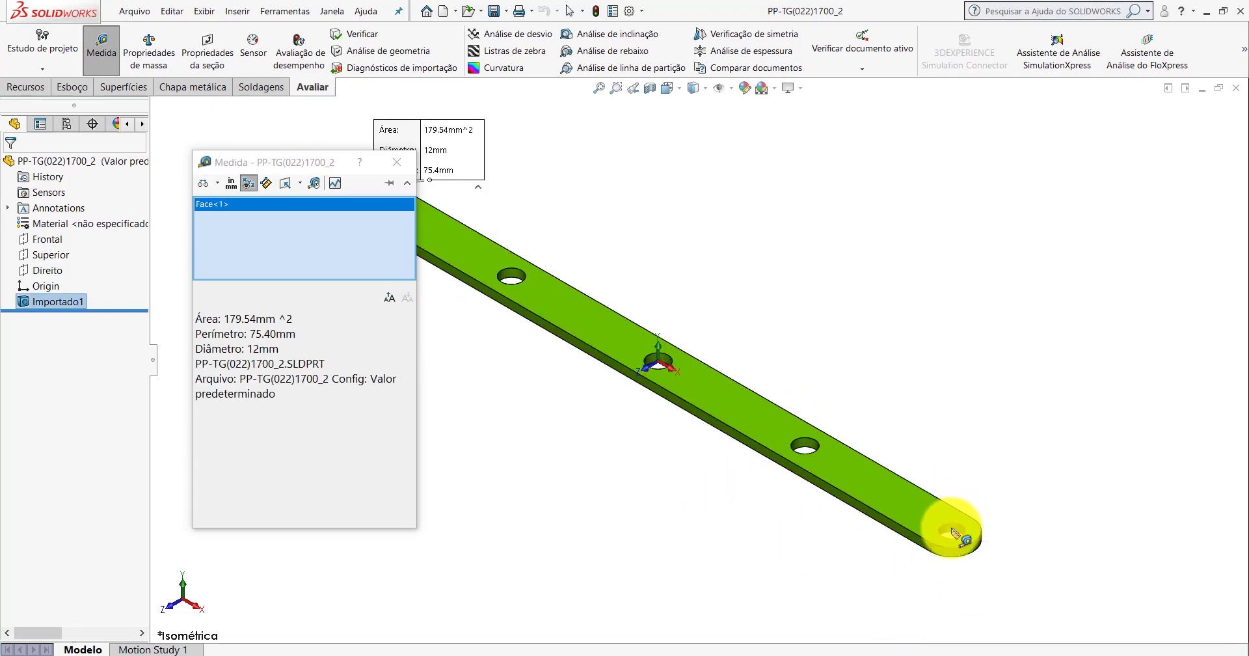
# - Measure the spacing between the end hole and a neighbouring hole
pyautogui.click(954, 534)
pyautogui.click(826, 371)
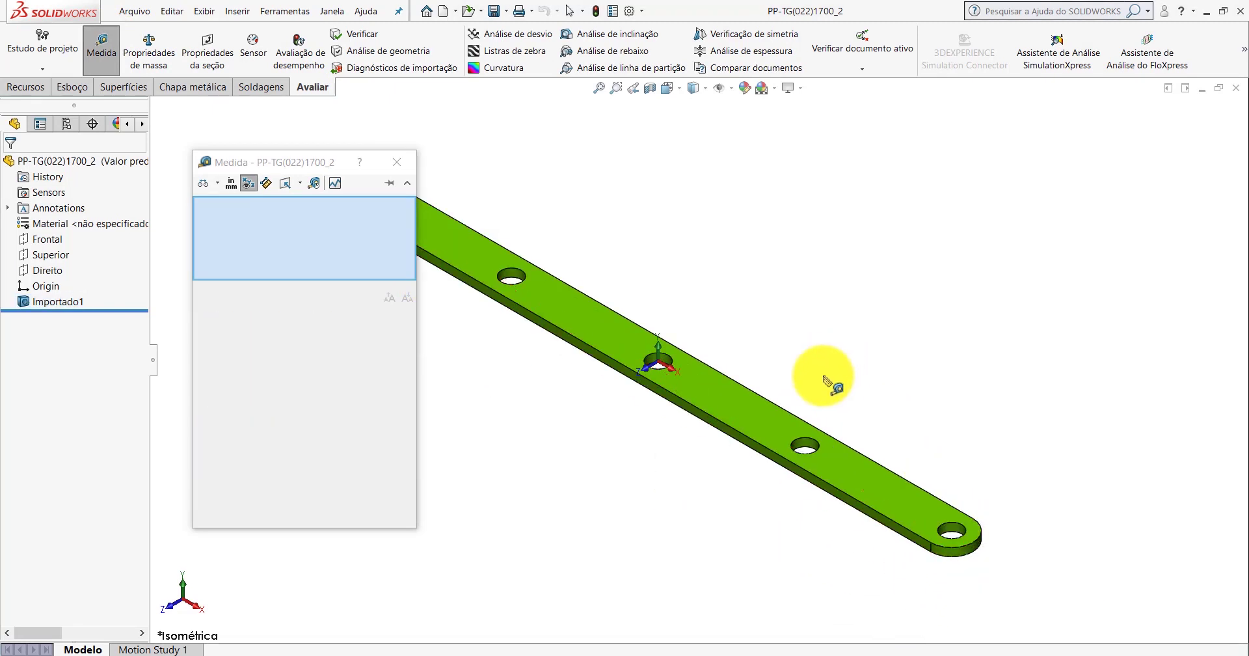
pyautogui.scroll(3, 618, 339)
pyautogui.scroll(-3, 544, 318)
pyautogui.scroll(-3, 544, 333)
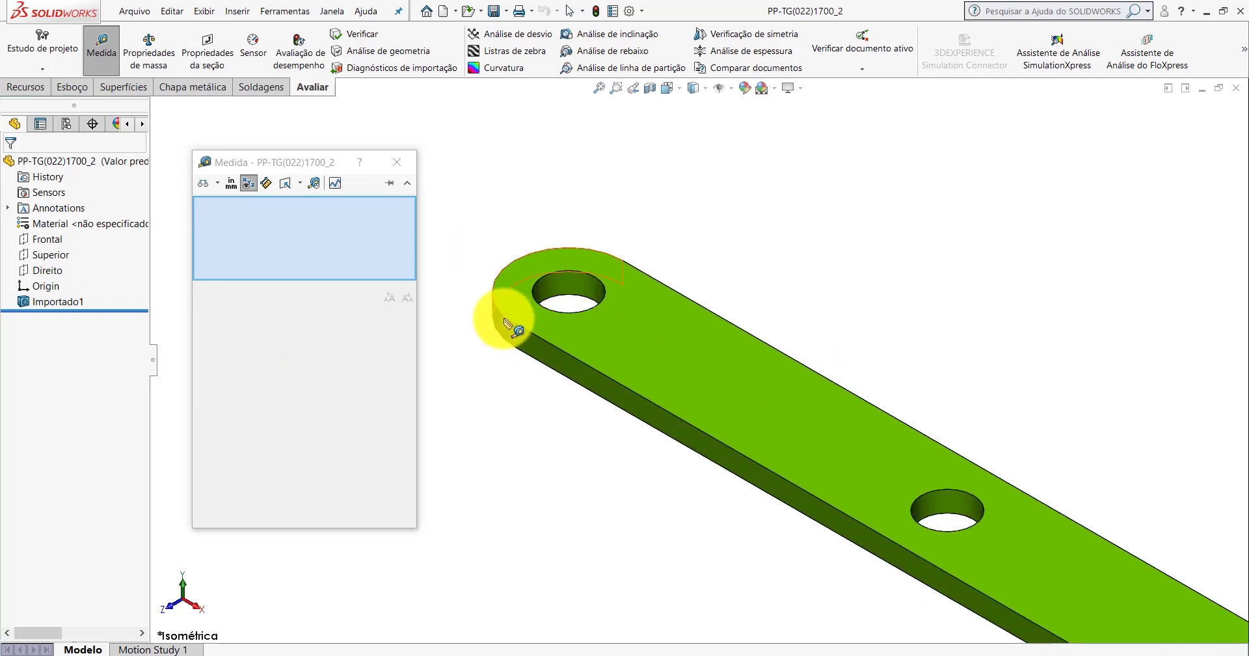
pyautogui.scroll(-3, 572, 306)
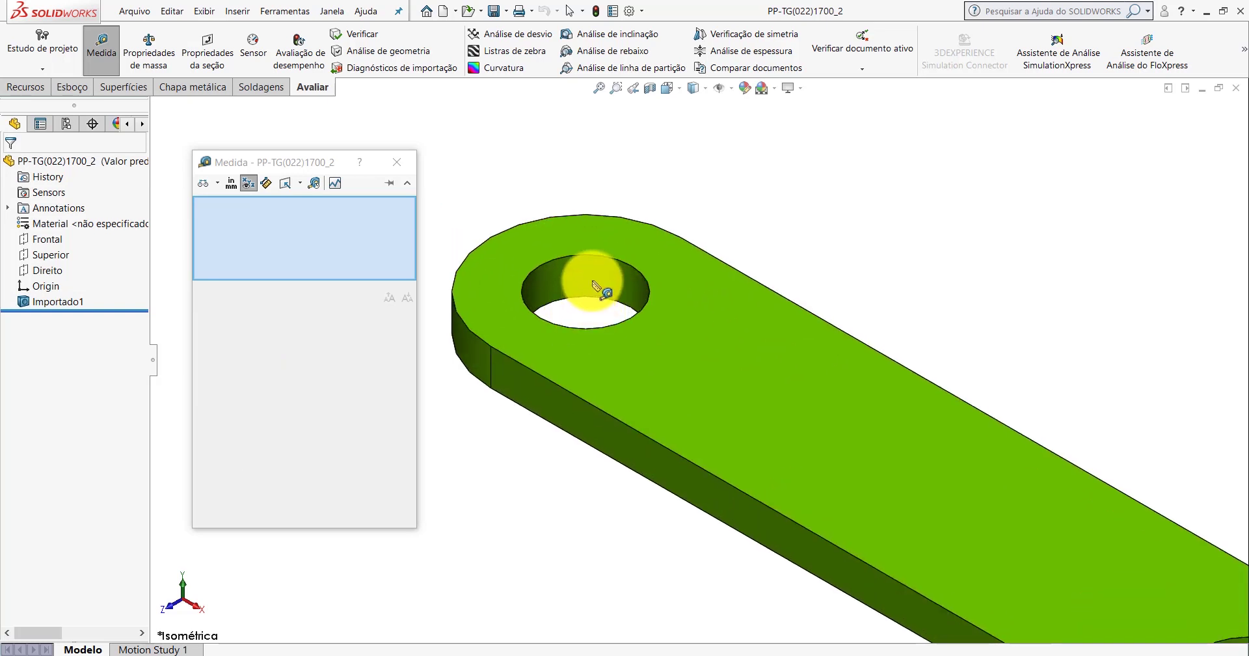
# - Check the left end hole's size, then close the Medida window
pyautogui.click(586, 286)
pyautogui.scroll(1, 595, 284)
pyautogui.click(586, 274)
pyautogui.scroll(2, 683, 335)
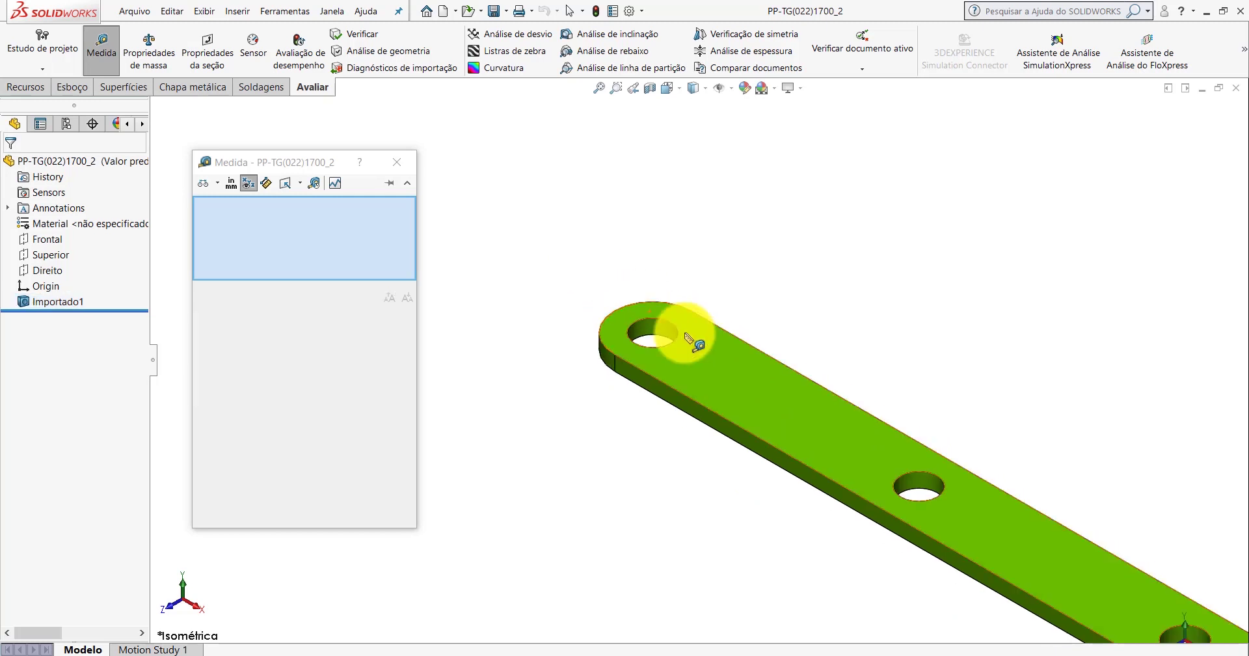
pyautogui.scroll(2, 683, 335)
pyautogui.scroll(-1, 870, 497)
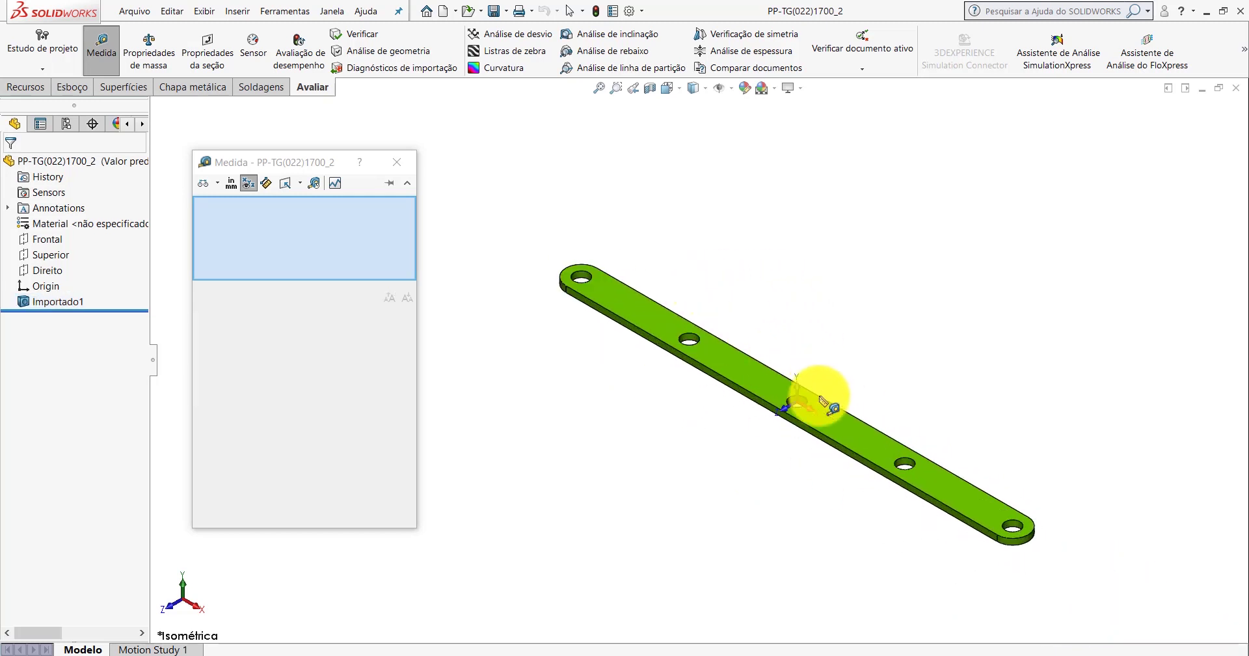
pyautogui.click(396, 163)
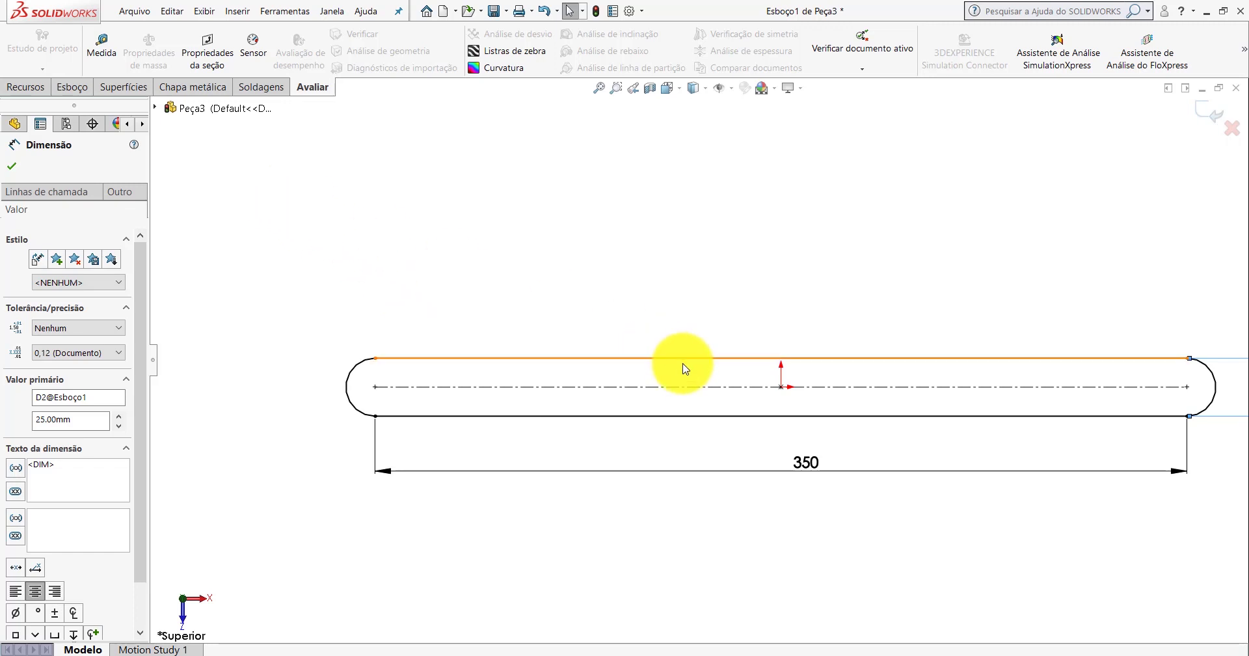
# - Inspect the 350 × 25 mm slot in Peça3 and bring back the Esboço tools
pyautogui.click(684, 390)
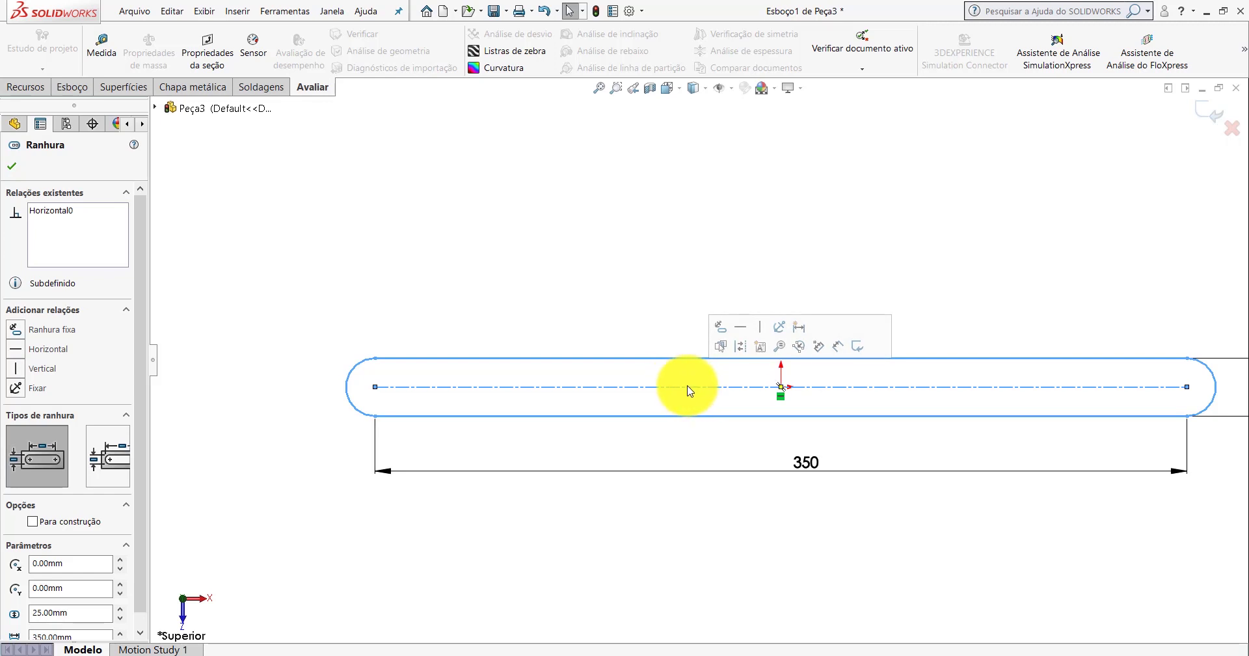
pyautogui.click(622, 289)
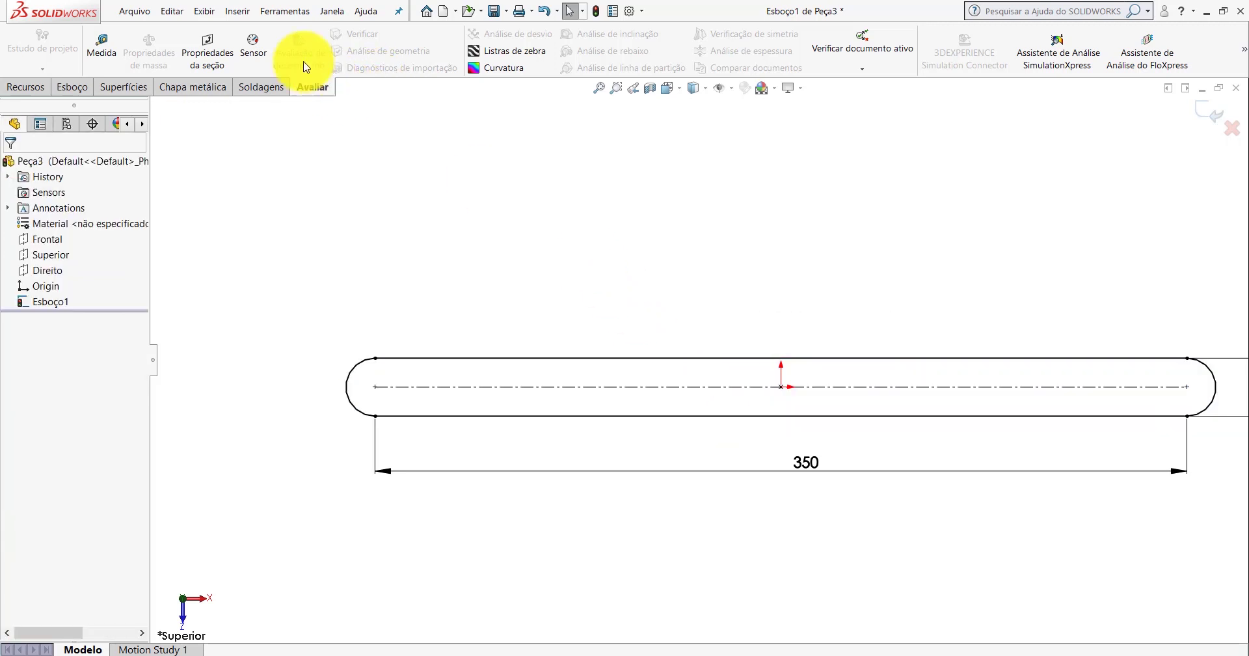
pyautogui.click(77, 87)
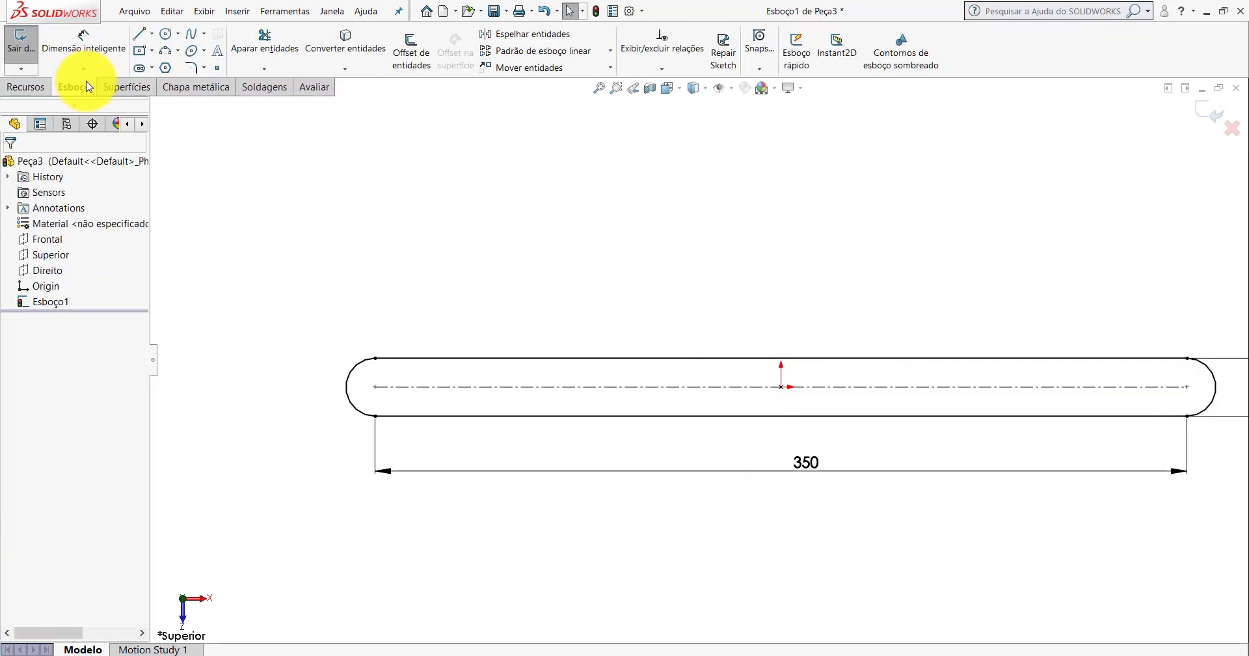
# - Draw circles at the slot's left and right arc centres
pyautogui.click(168, 34)
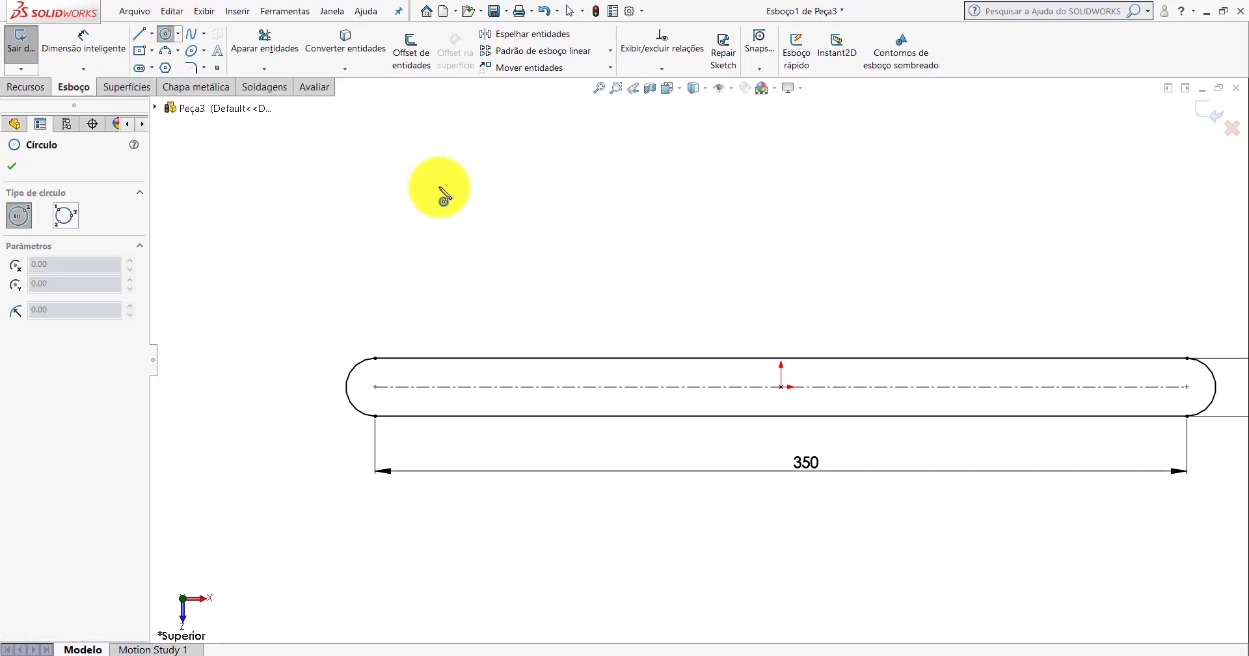
pyautogui.click(376, 388)
pyautogui.click(393, 387)
pyautogui.scroll(4, 699, 387)
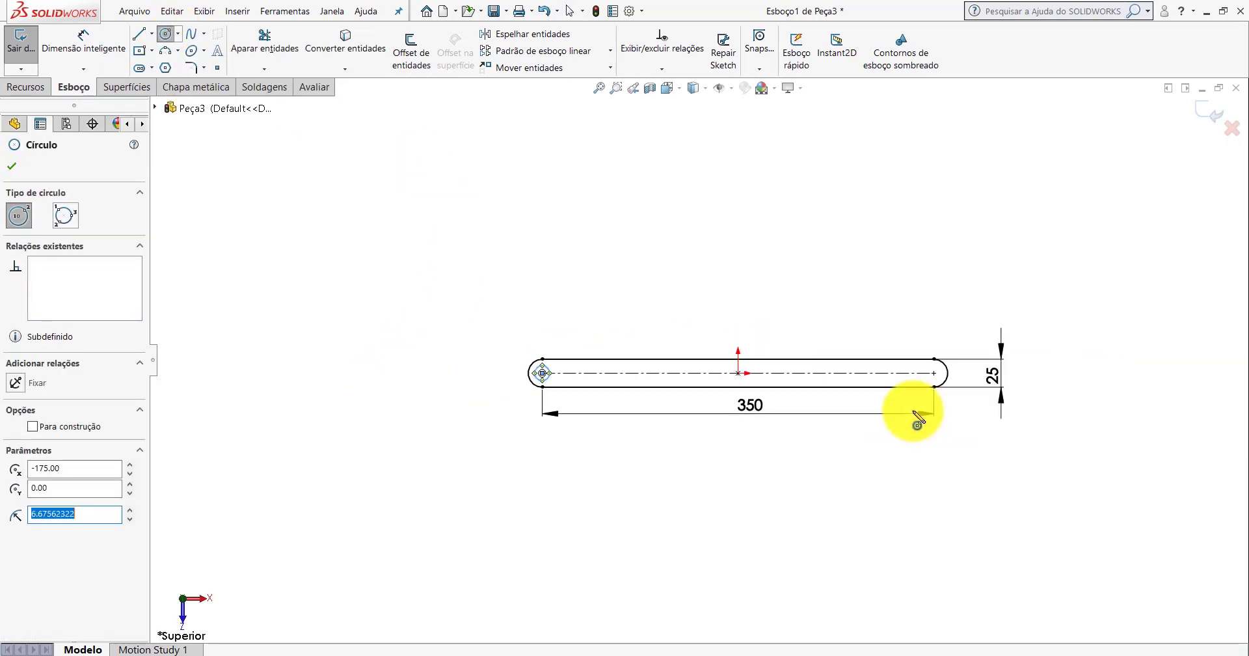
pyautogui.scroll(-5, 922, 348)
pyautogui.scroll(-2, 922, 348)
pyautogui.click(835, 296)
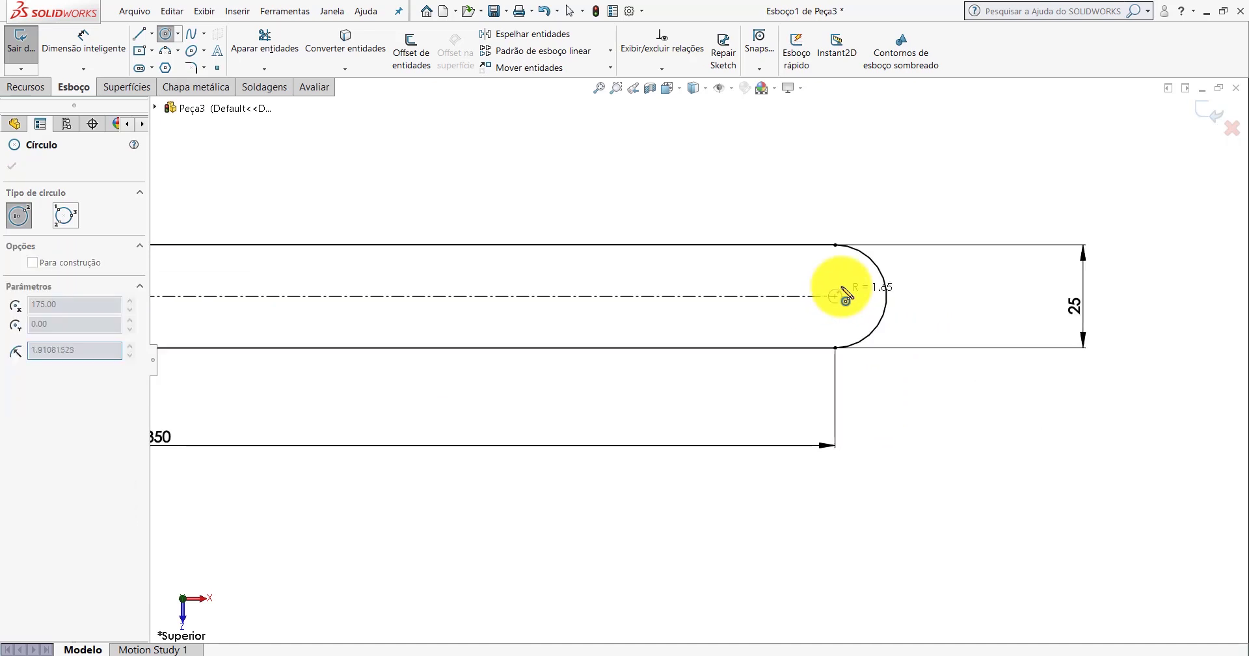
pyautogui.click(849, 295)
pyautogui.scroll(5, 647, 307)
pyautogui.scroll(3, 529, 357)
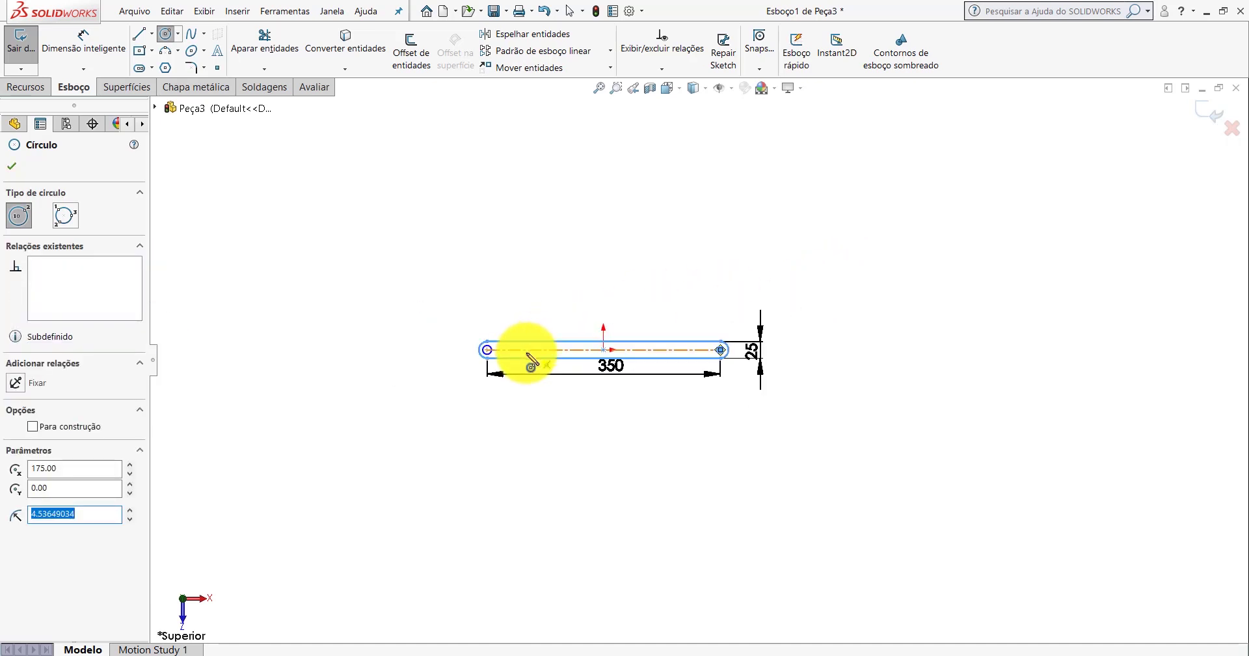
pyautogui.scroll(-4, 530, 357)
pyautogui.scroll(-1, 596, 354)
# - Add three centreline circles: left of middle, at the origin, and right of middle
pyautogui.click(586, 342)
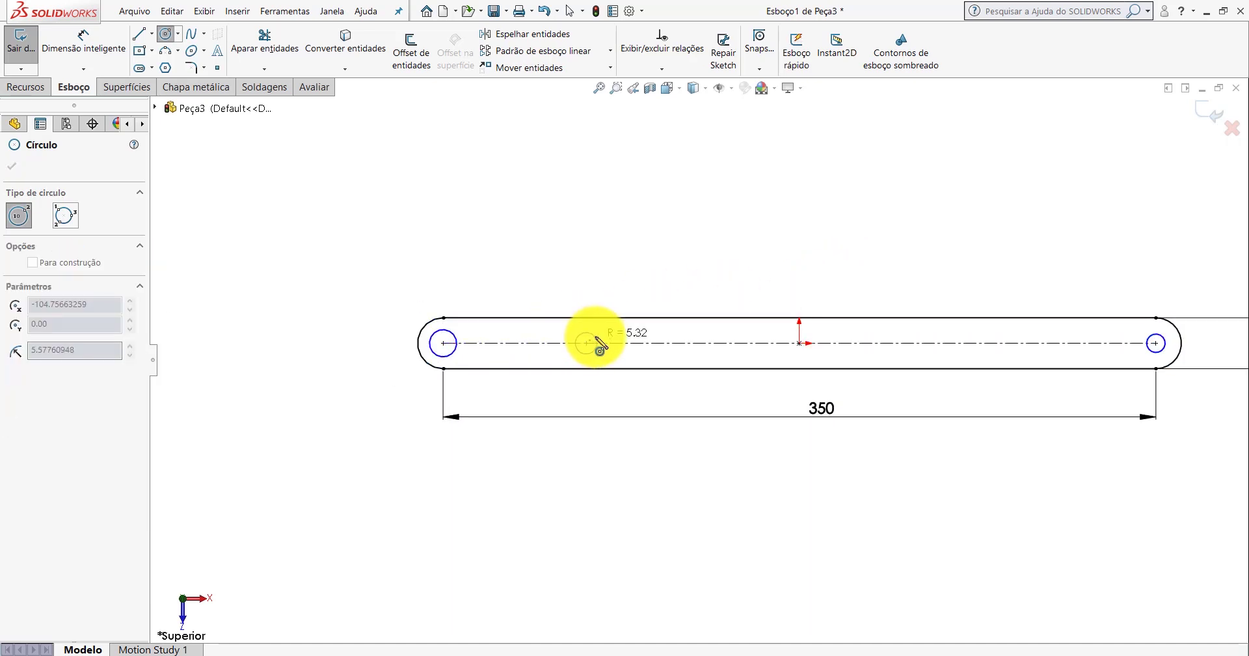
pyautogui.click(598, 342)
pyautogui.click(800, 343)
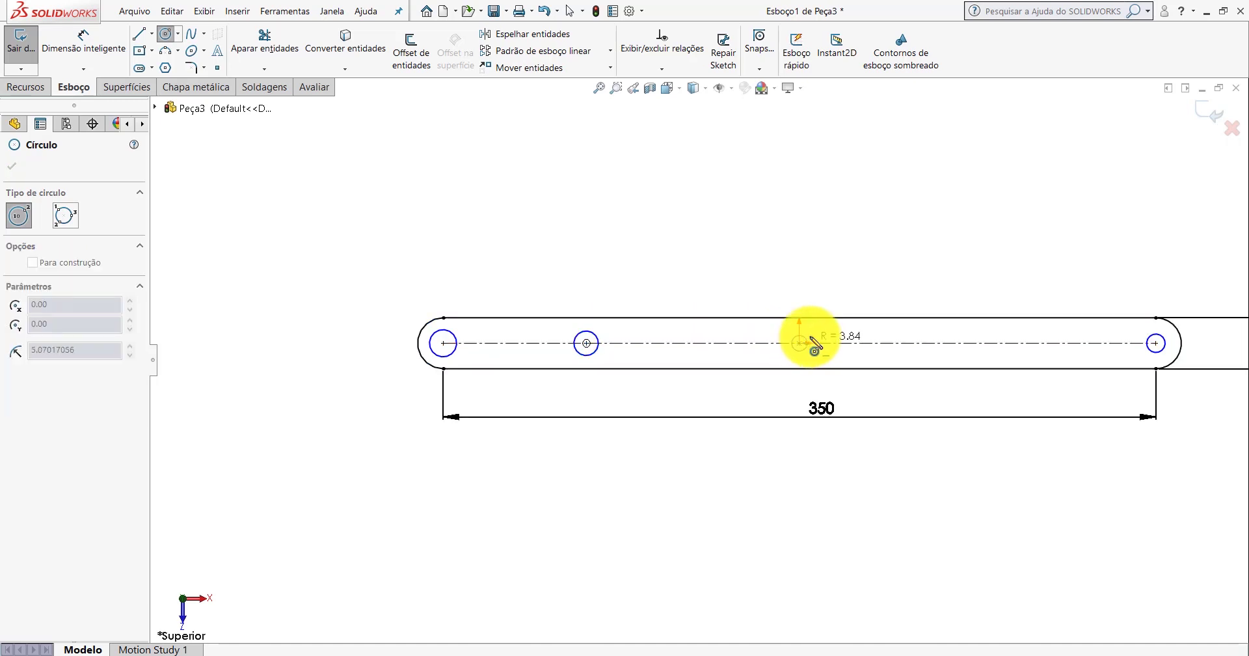
pyautogui.click(854, 340)
pyautogui.click(980, 343)
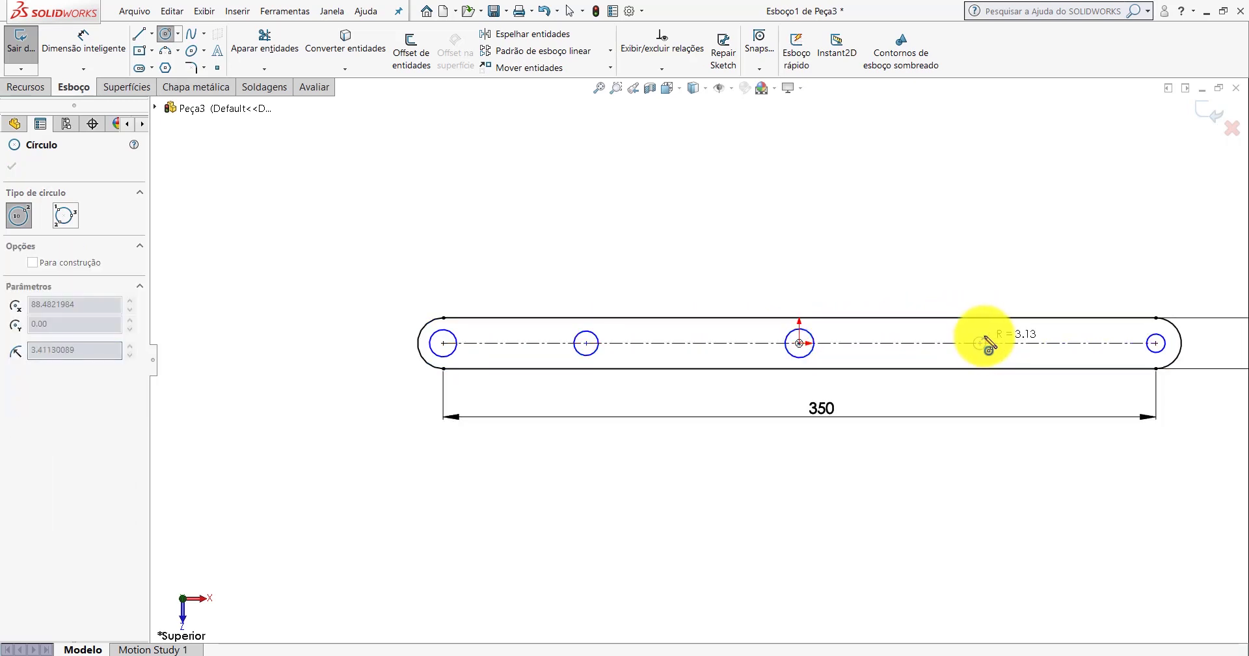
pyautogui.click(995, 340)
pyautogui.press('Escape')
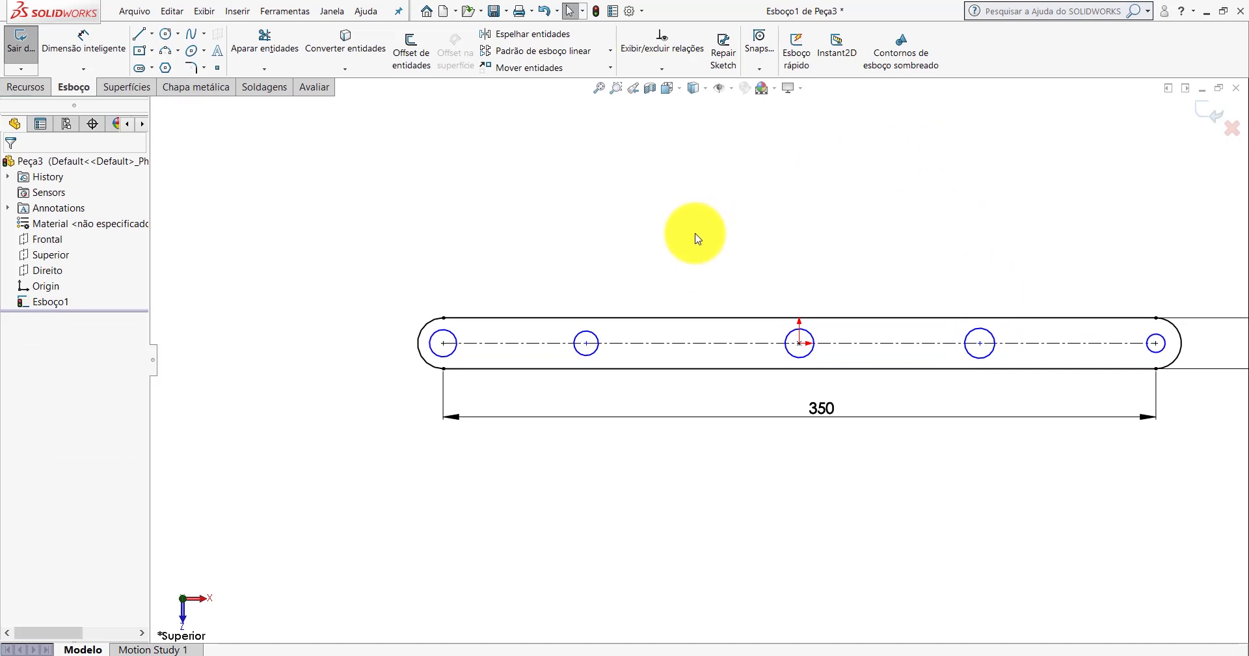
# - Select all five circles and apply an Igual relation so they share one radius
pyautogui.click(455, 353)
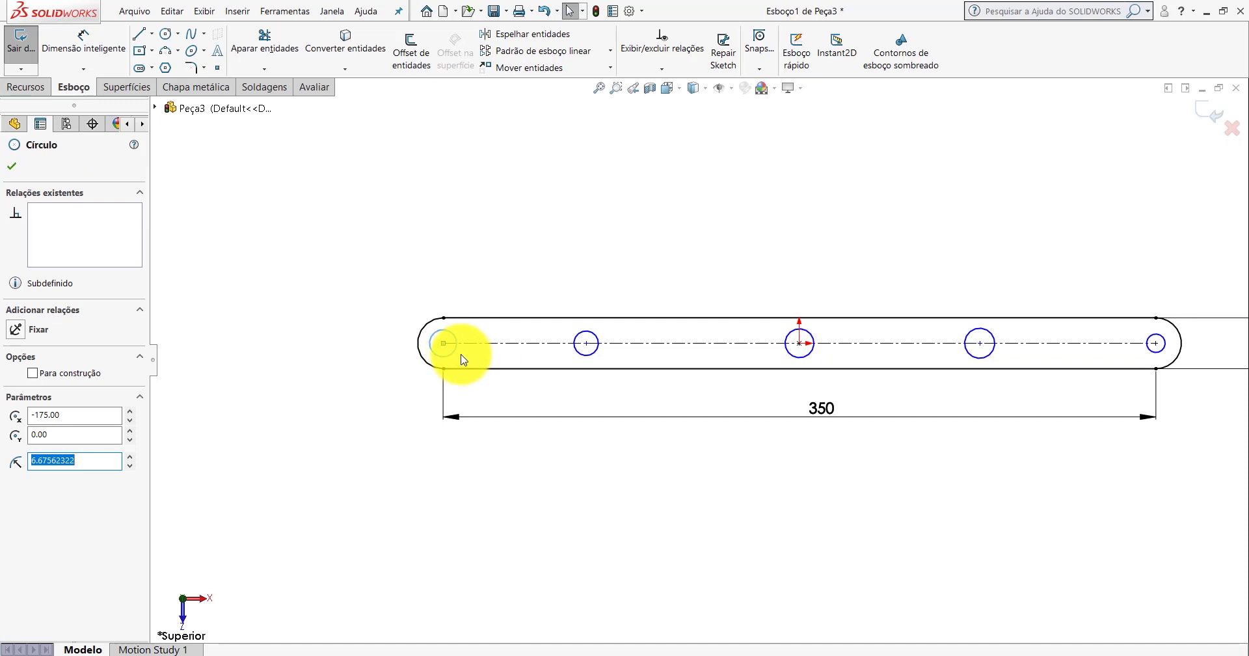
pyautogui.keyDown('ctrl'); pyautogui.click(597, 355); pyautogui.keyUp('ctrl')
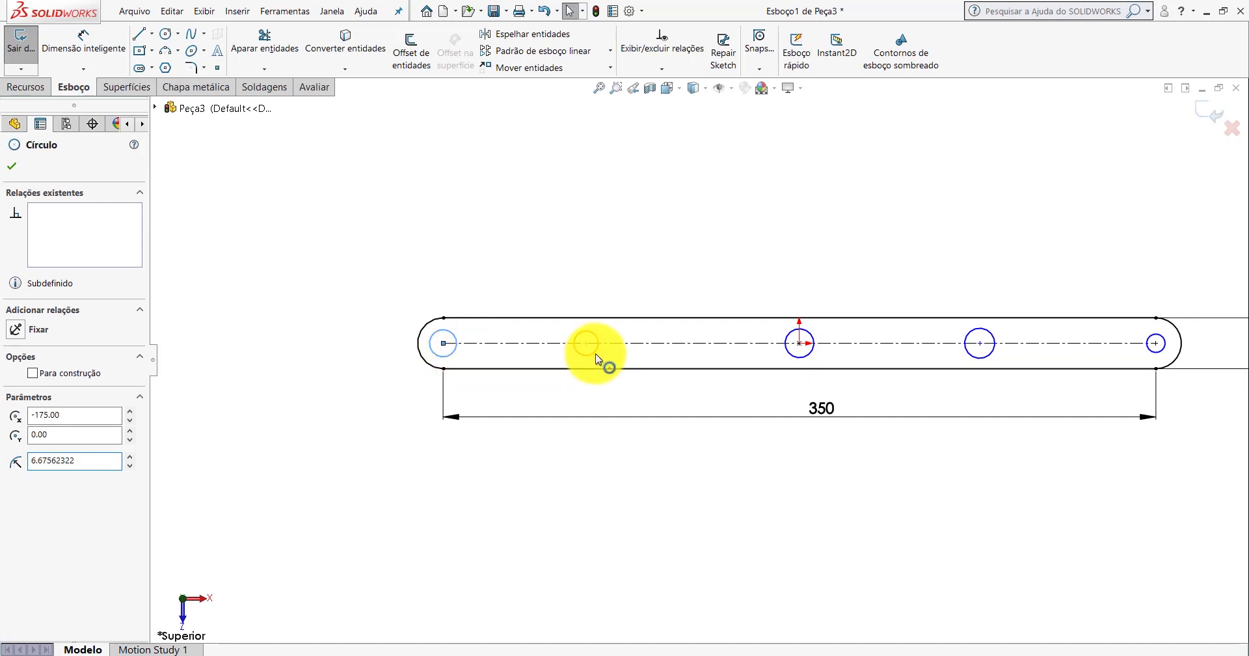
pyautogui.keyDown('ctrl'); pyautogui.click(816, 356); pyautogui.keyUp('ctrl')
pyautogui.keyDown('ctrl'); pyautogui.click(972, 354); pyautogui.keyUp('ctrl')
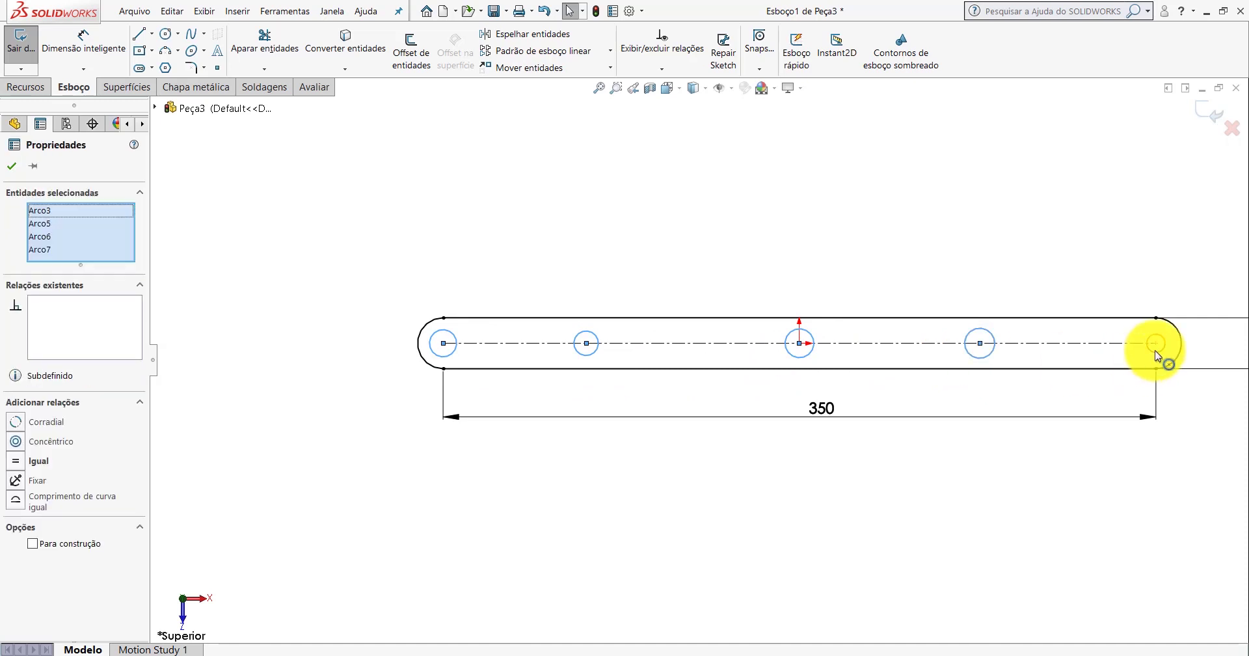
pyautogui.keyDown('ctrl'); pyautogui.click(1157, 355); pyautogui.keyUp('ctrl')
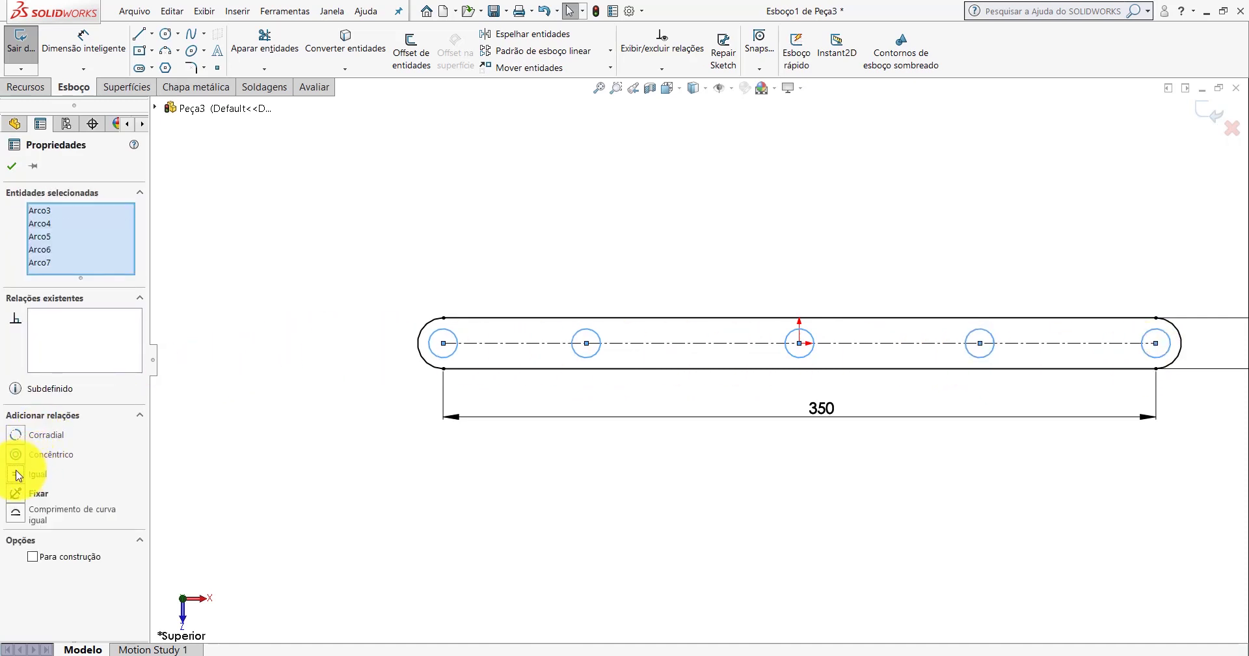
pyautogui.click(17, 167)
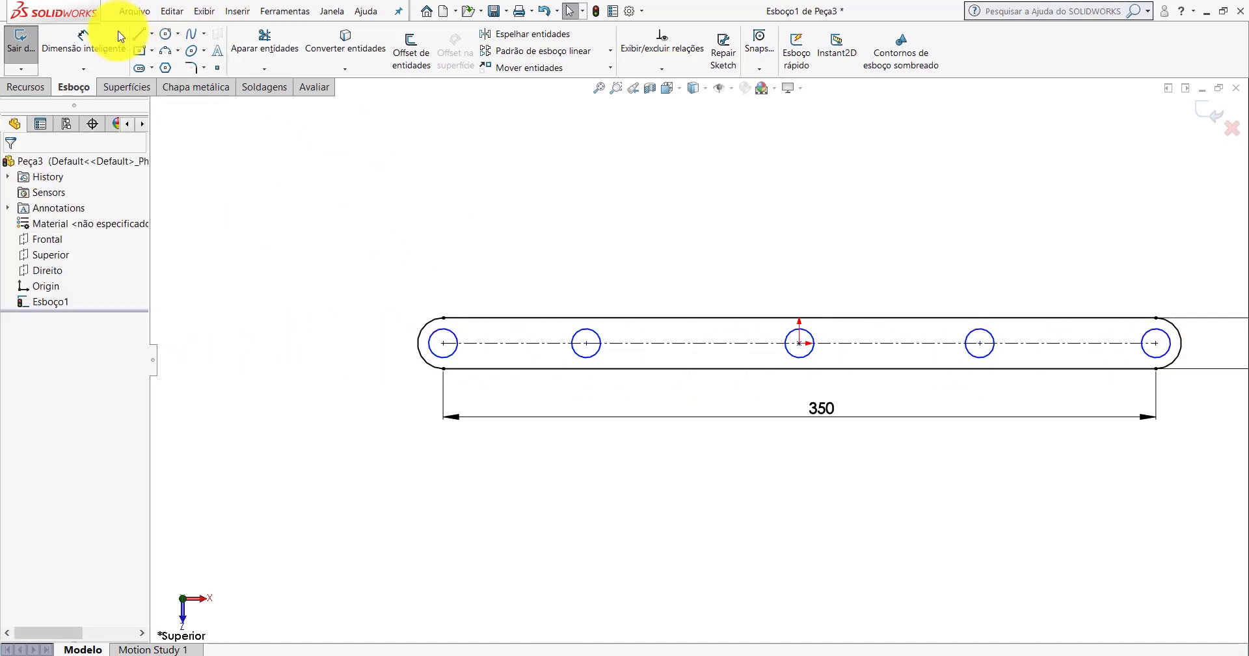
pyautogui.click(91, 39)
# - Dimension the left circle's diameter as 12 mm
pyautogui.click(454, 337)
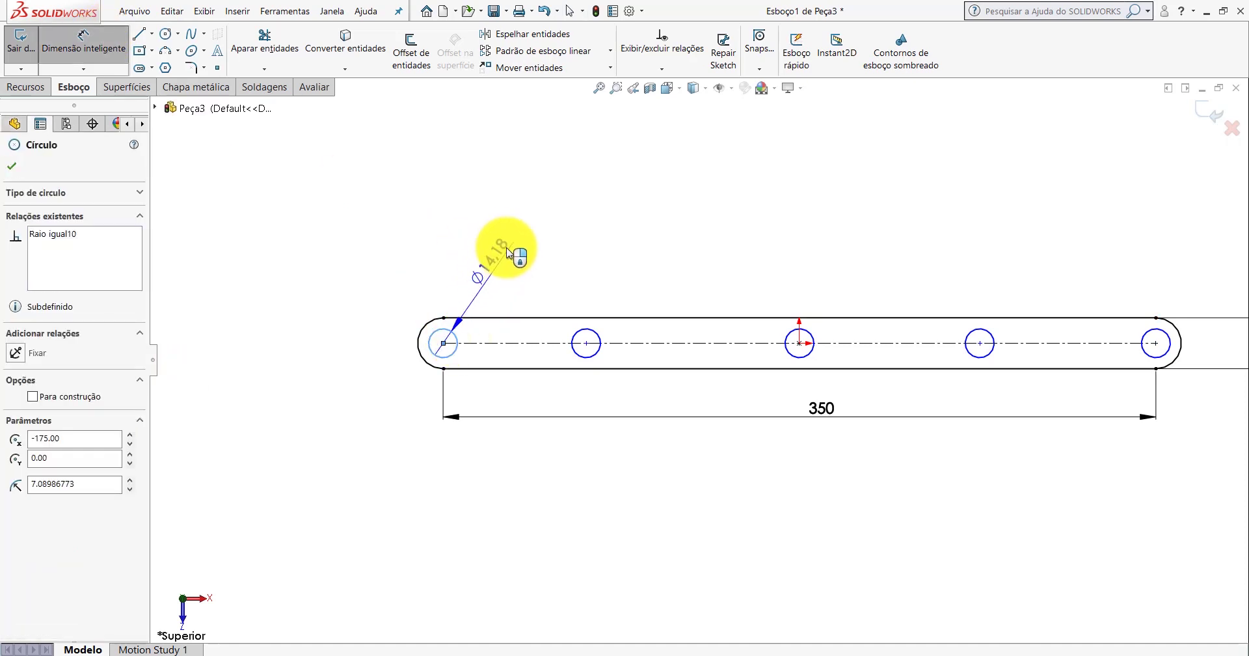
pyautogui.click(512, 246)
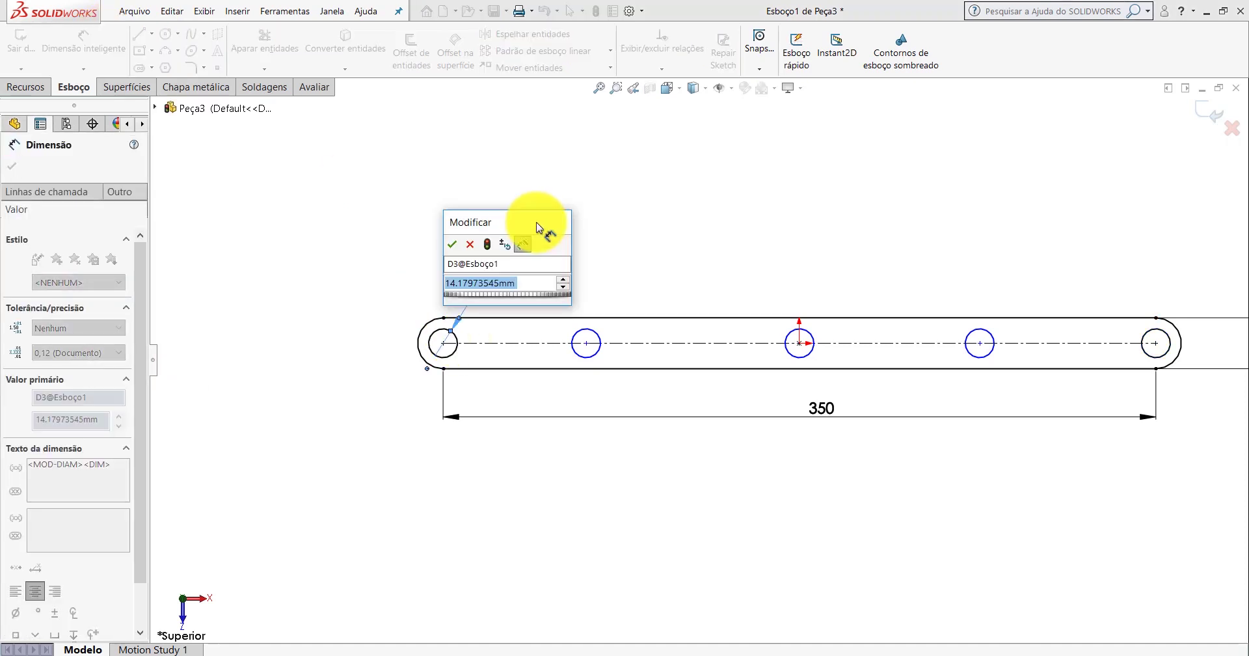
pyautogui.press('Return')
pyautogui.write('12')
pyautogui.press('Return')
pyautogui.press('Escape')
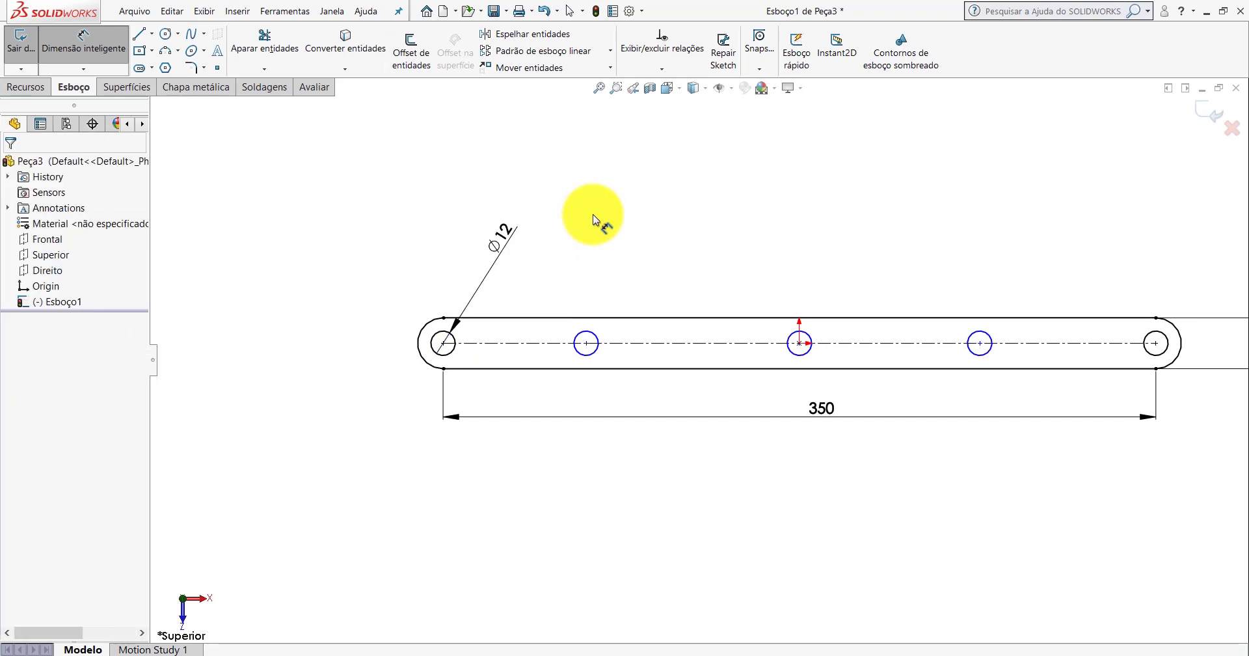
# - Move the 350 dimension further below the bar and select the middle circle
pyautogui.moveTo(828, 407); pyautogui.dragTo(824, 426)
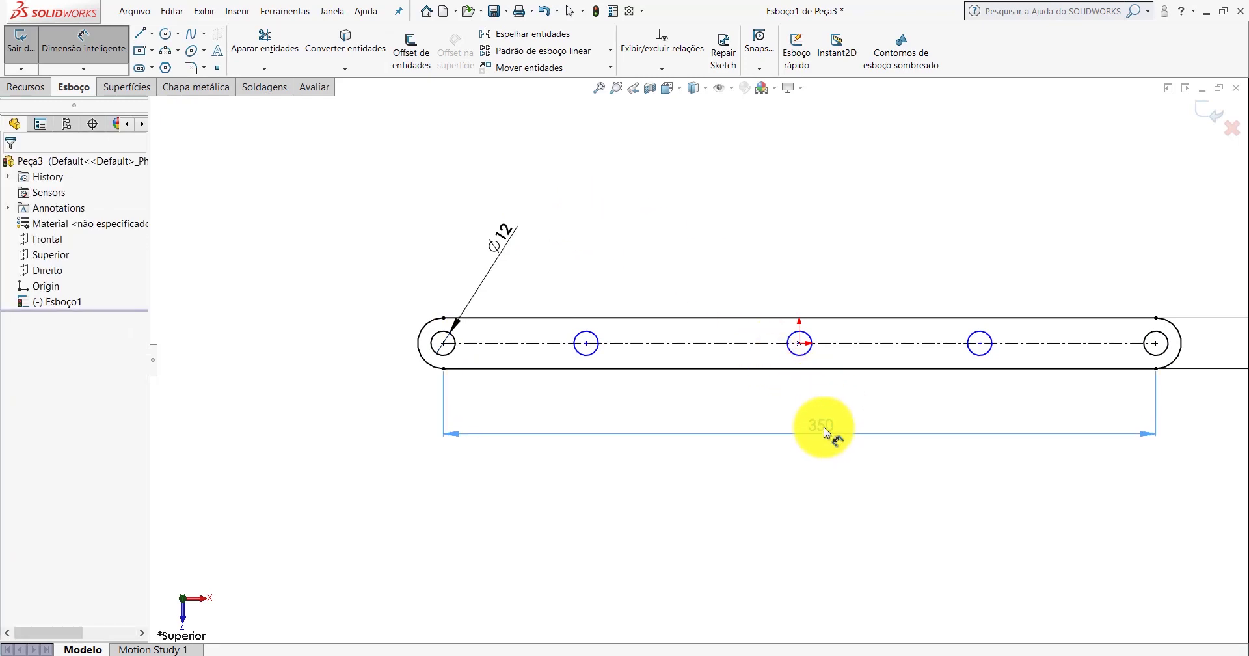
pyautogui.press('Escape')
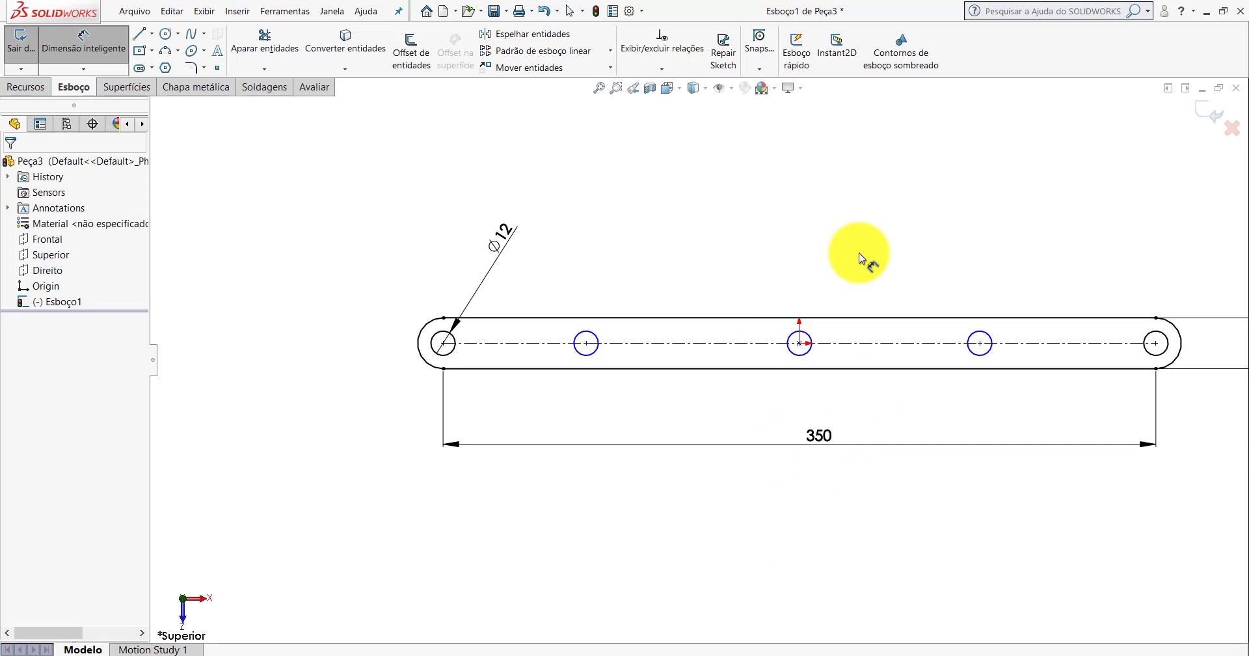
pyautogui.press('Escape')
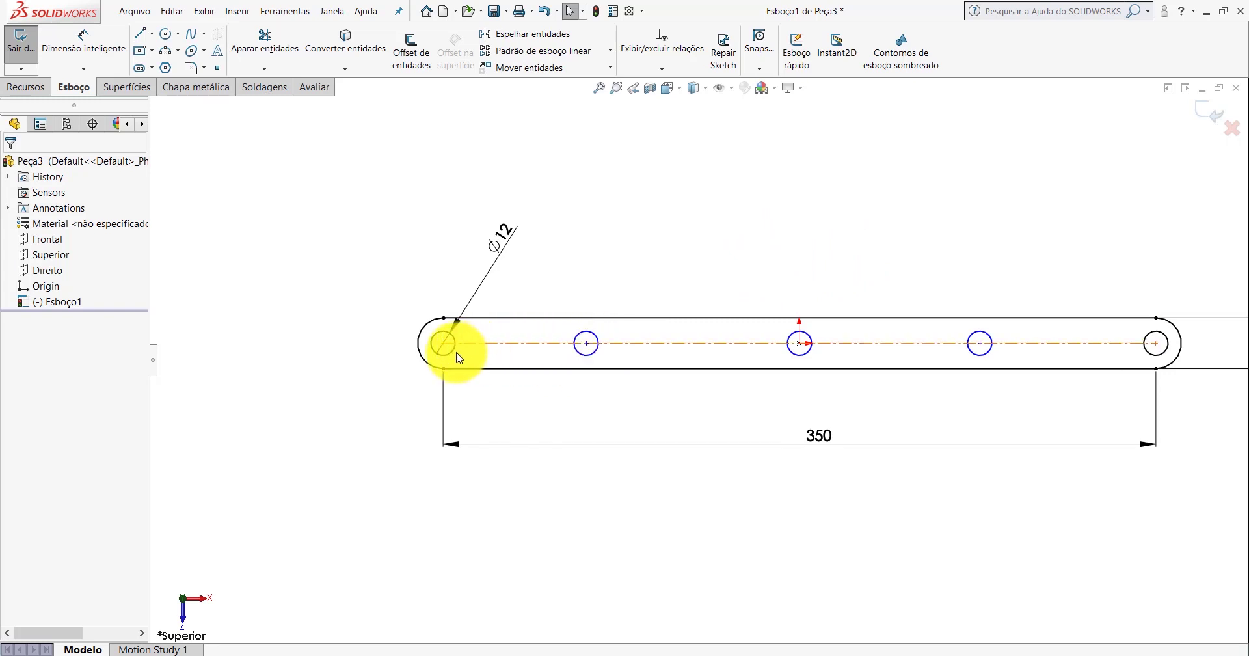
pyautogui.click(794, 353)
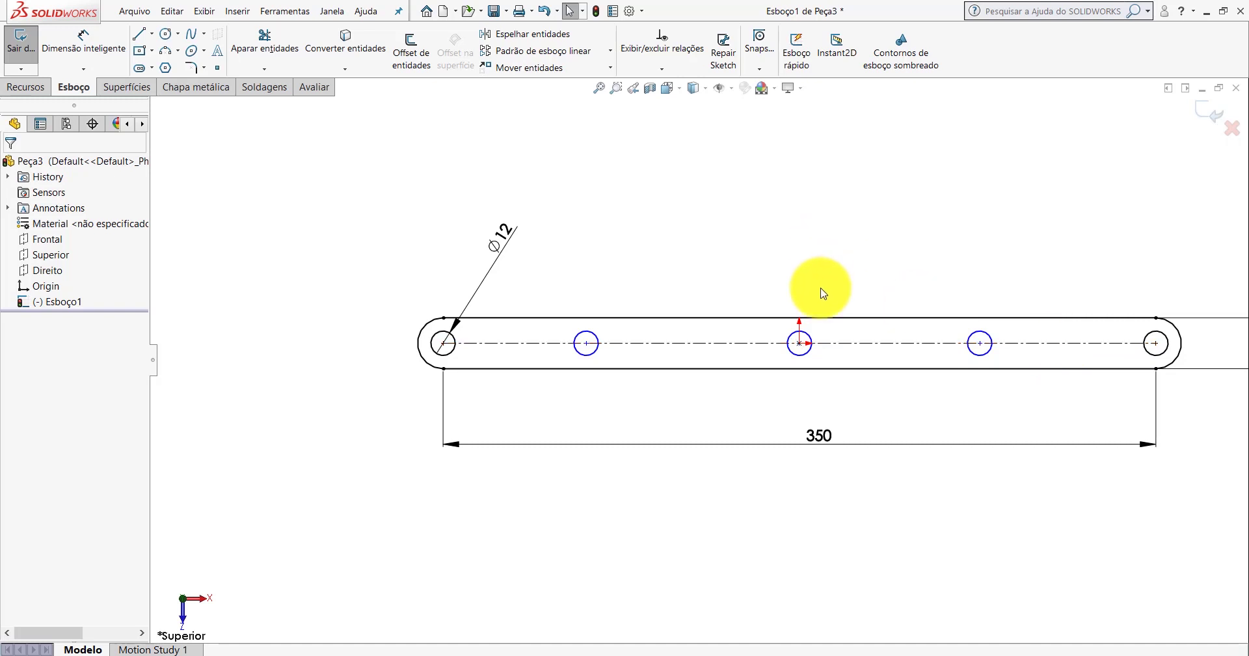
# - Dimension the 70,24 horizontal spacing between the two left holes, placed above the bar
pyautogui.scroll(-2, 814, 290)
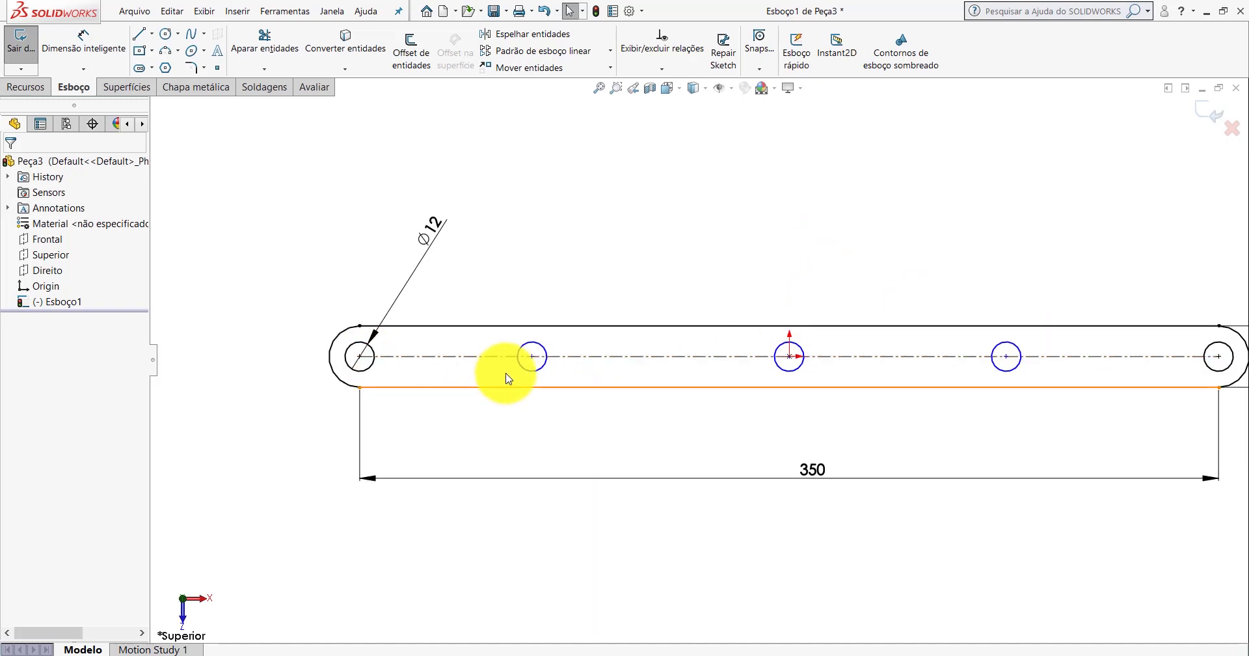
pyautogui.click(91, 30)
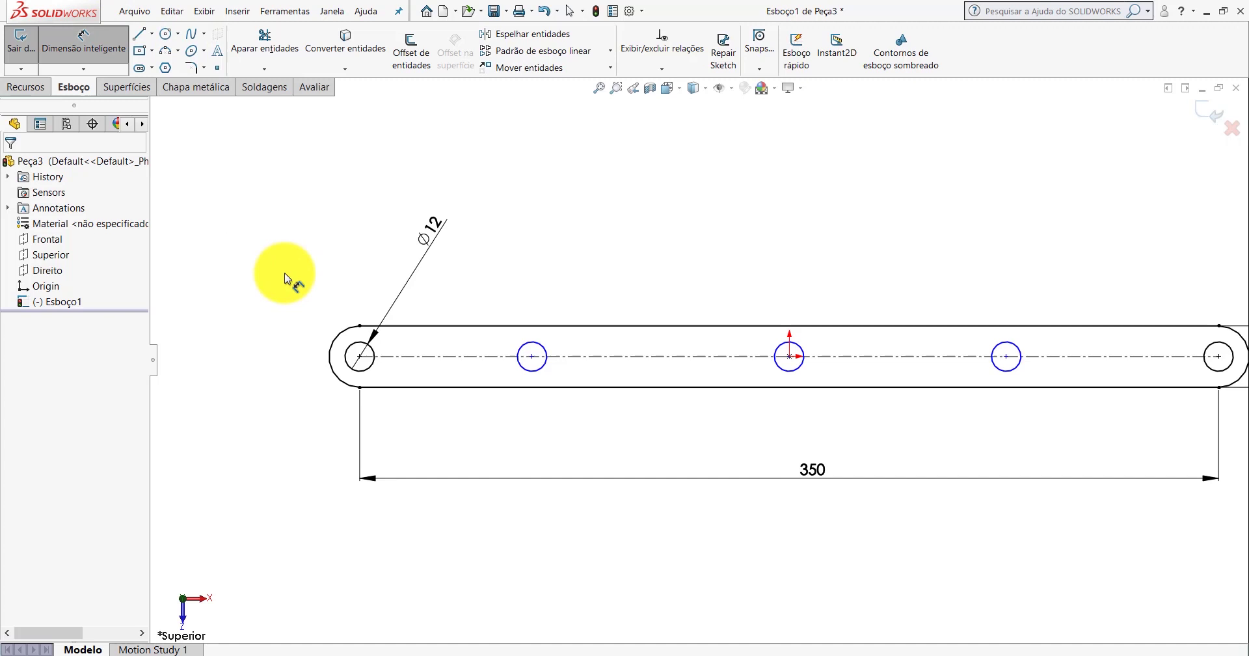
pyautogui.click(370, 368)
pyautogui.click(518, 370)
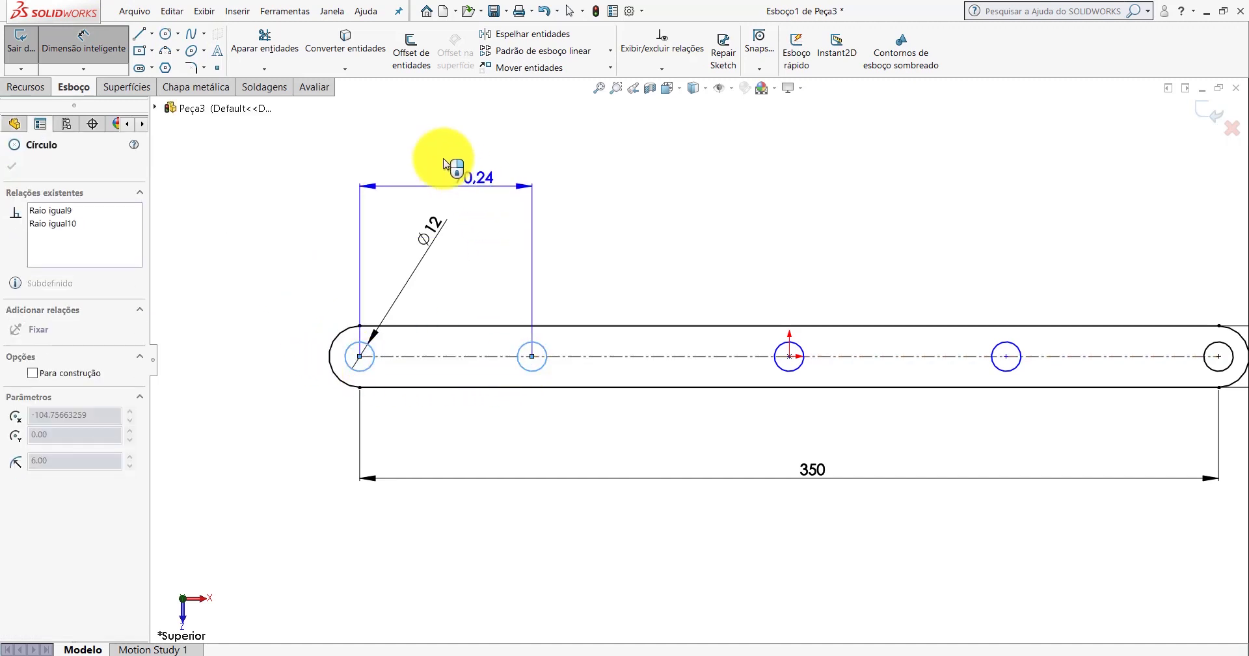
pyautogui.click(453, 161)
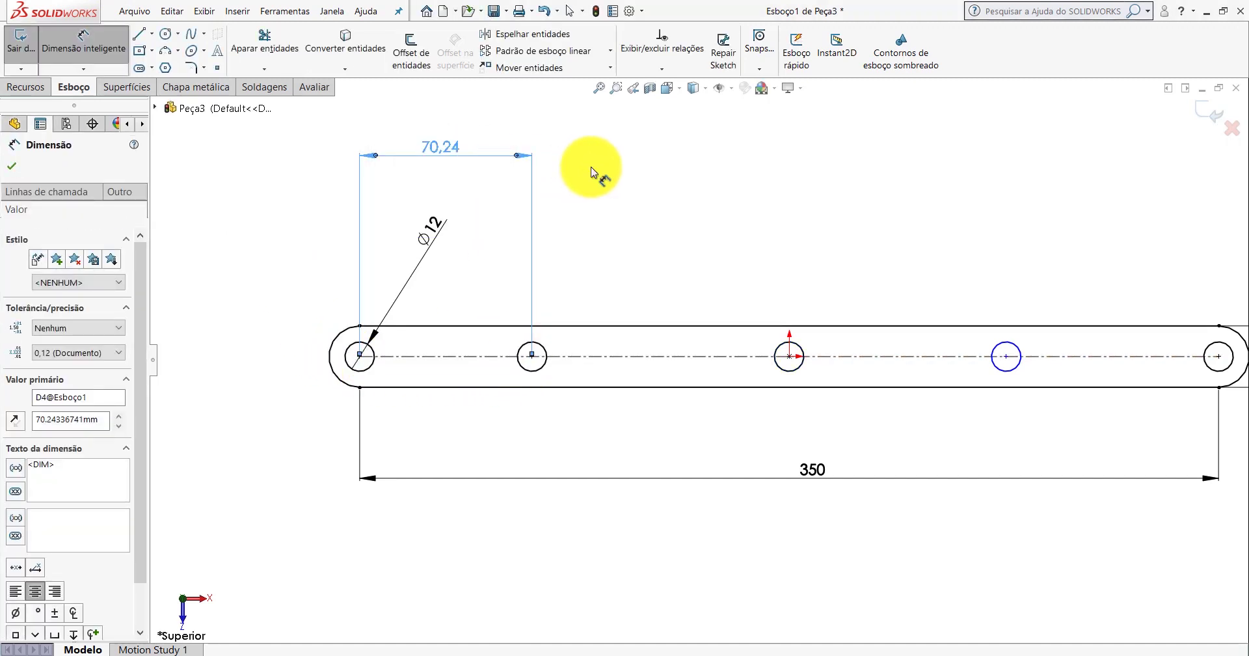
pyautogui.scroll(3, 741, 308)
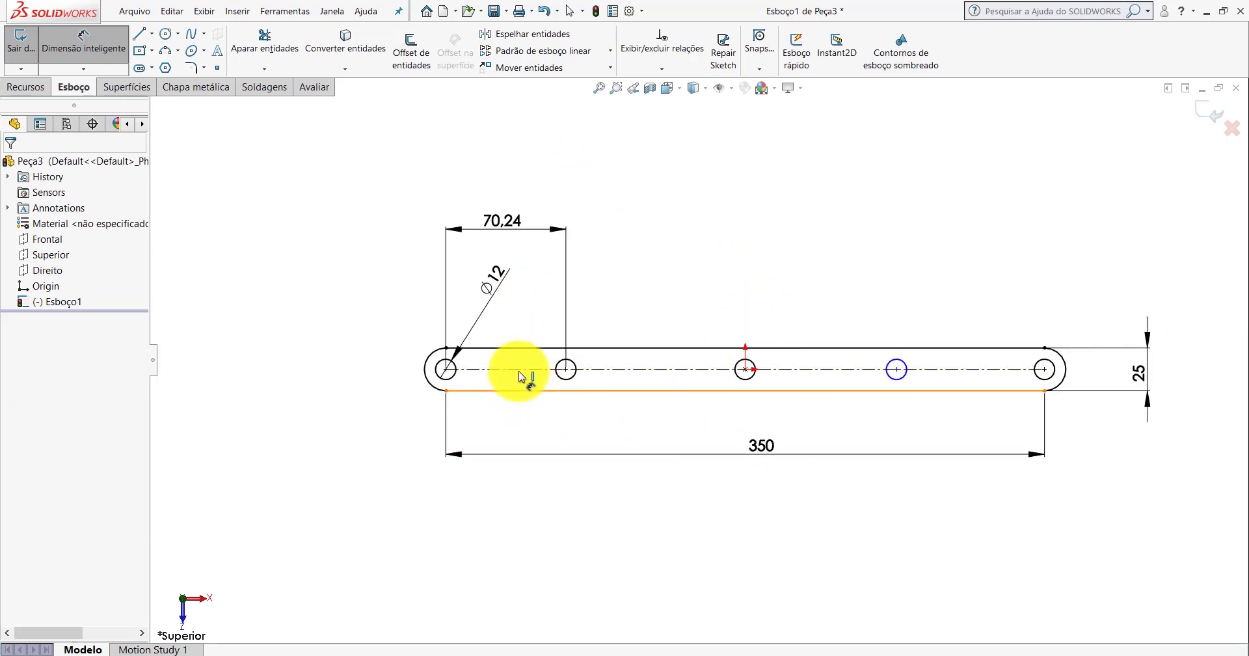
pyautogui.press('Escape')
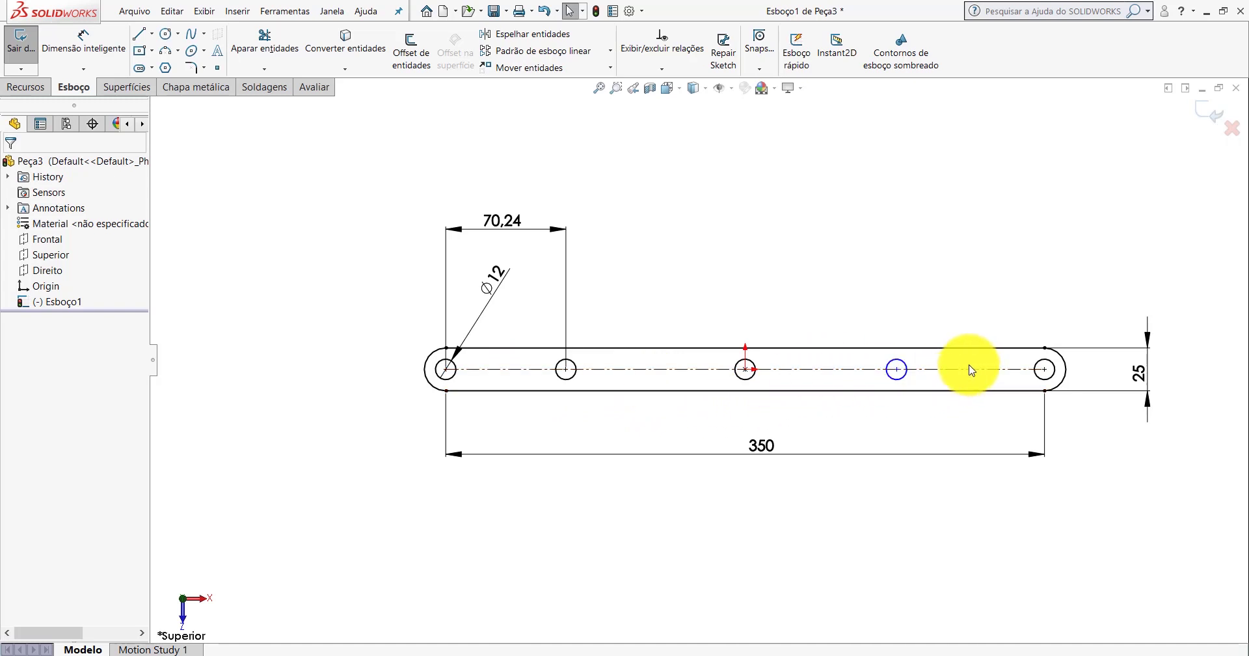
# - Dimension the 86,52 horizontal spacing between the two right holes, placed above the bar
pyautogui.click(84, 42)
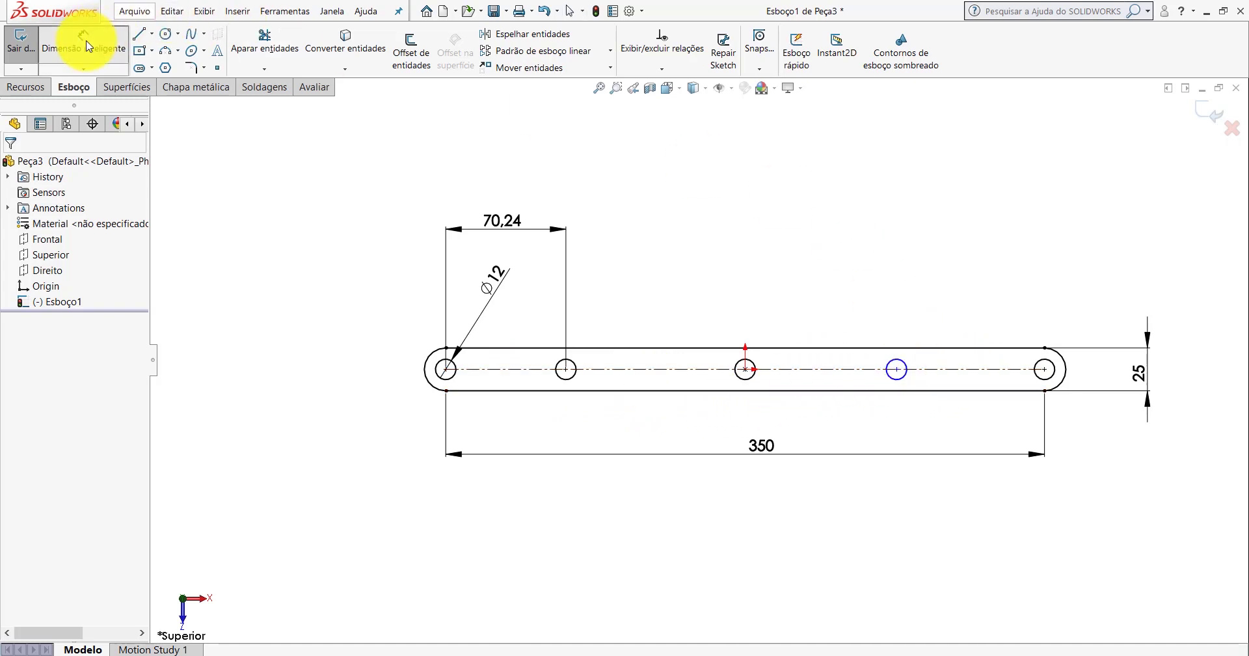
pyautogui.click(905, 382)
pyautogui.click(1039, 376)
pyautogui.click(980, 234)
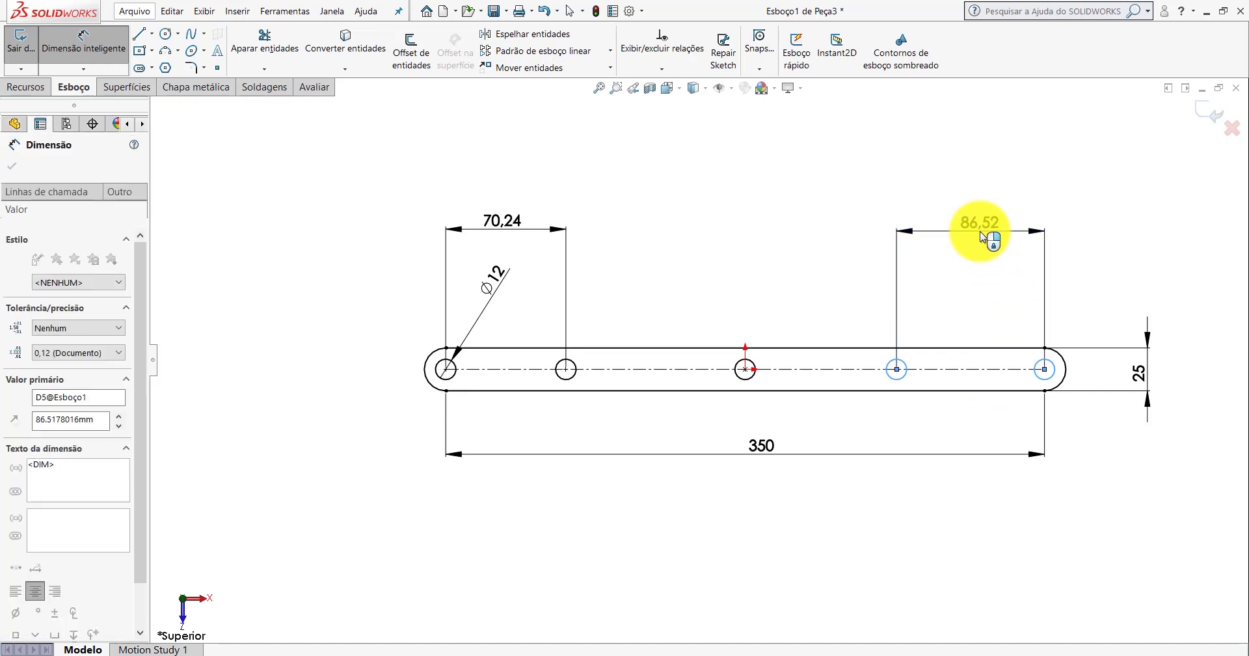
pyautogui.click(731, 215)
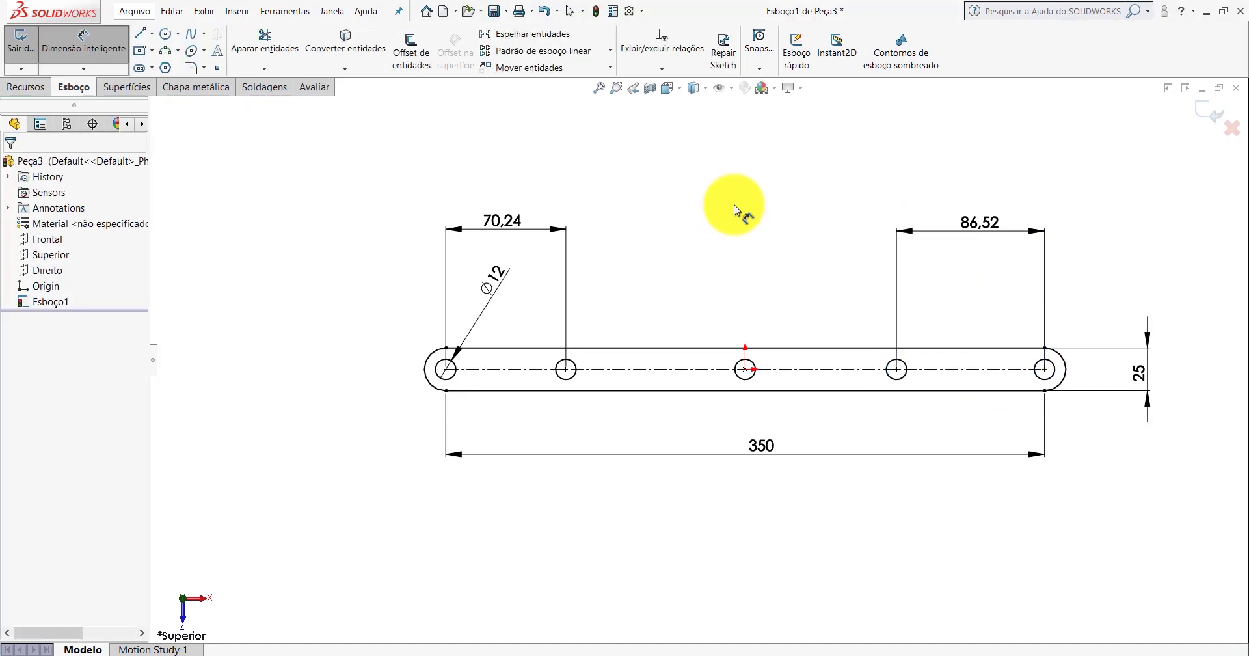
# - Make the left hole spacing an equation of the 350 length divided by 4, giving 87,50
pyautogui.doubleClick(501, 226)
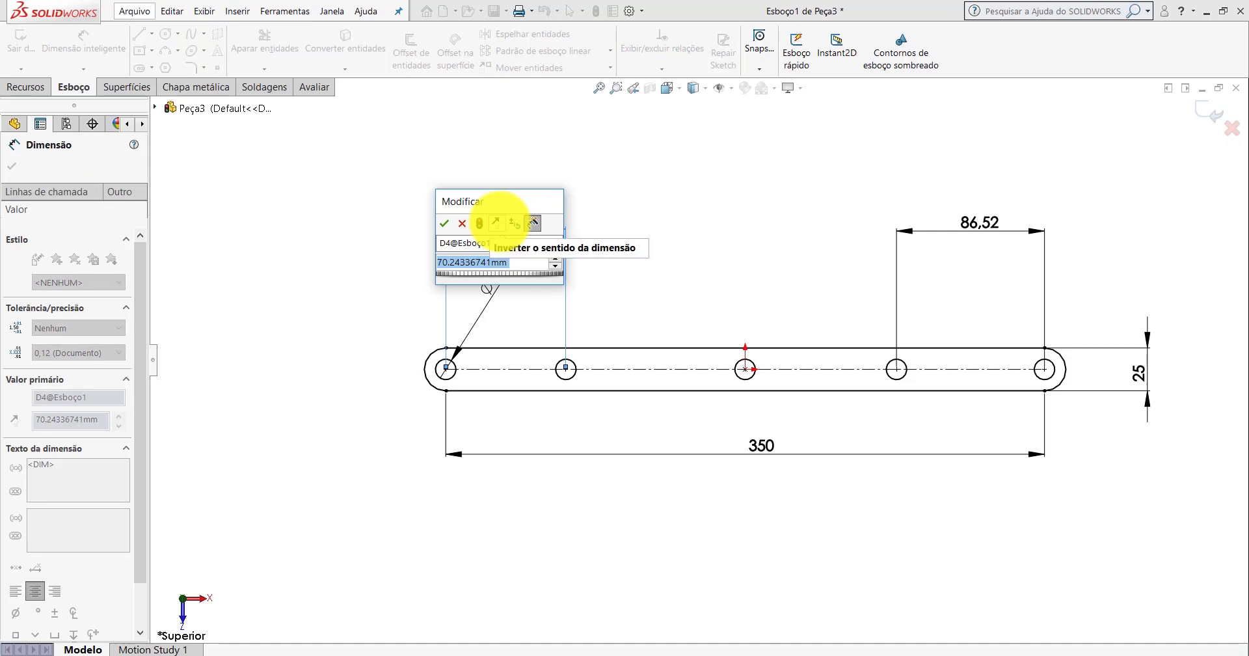
pyautogui.write('=')
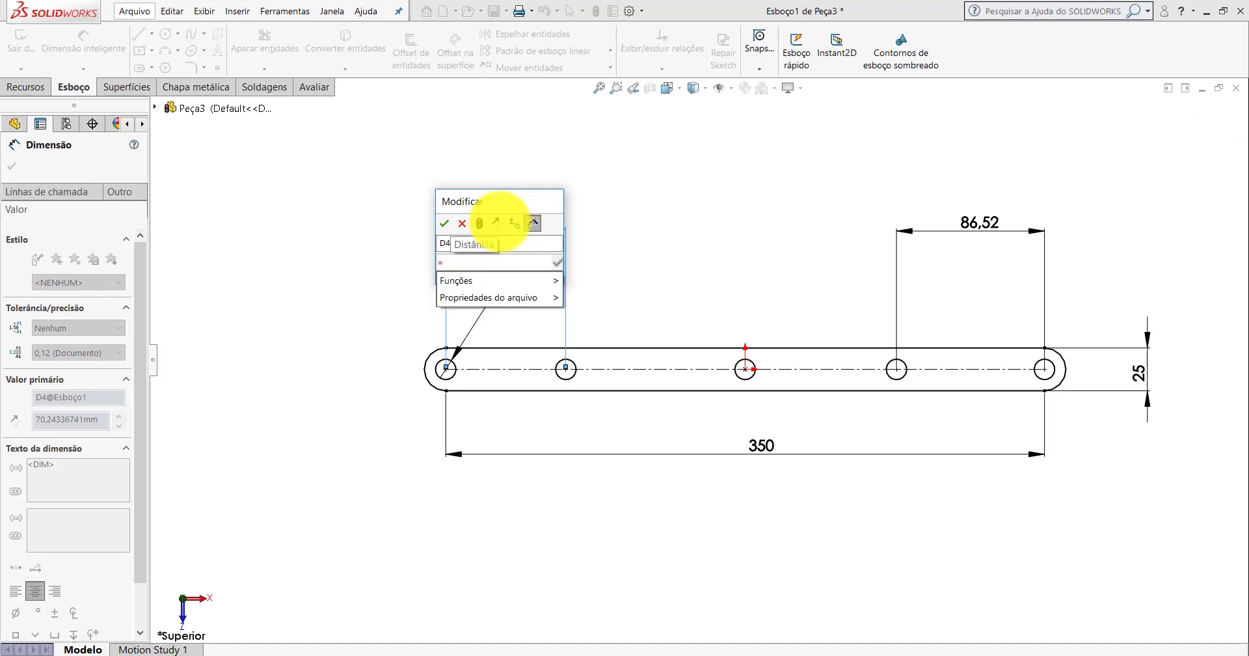
pyautogui.click(516, 207)
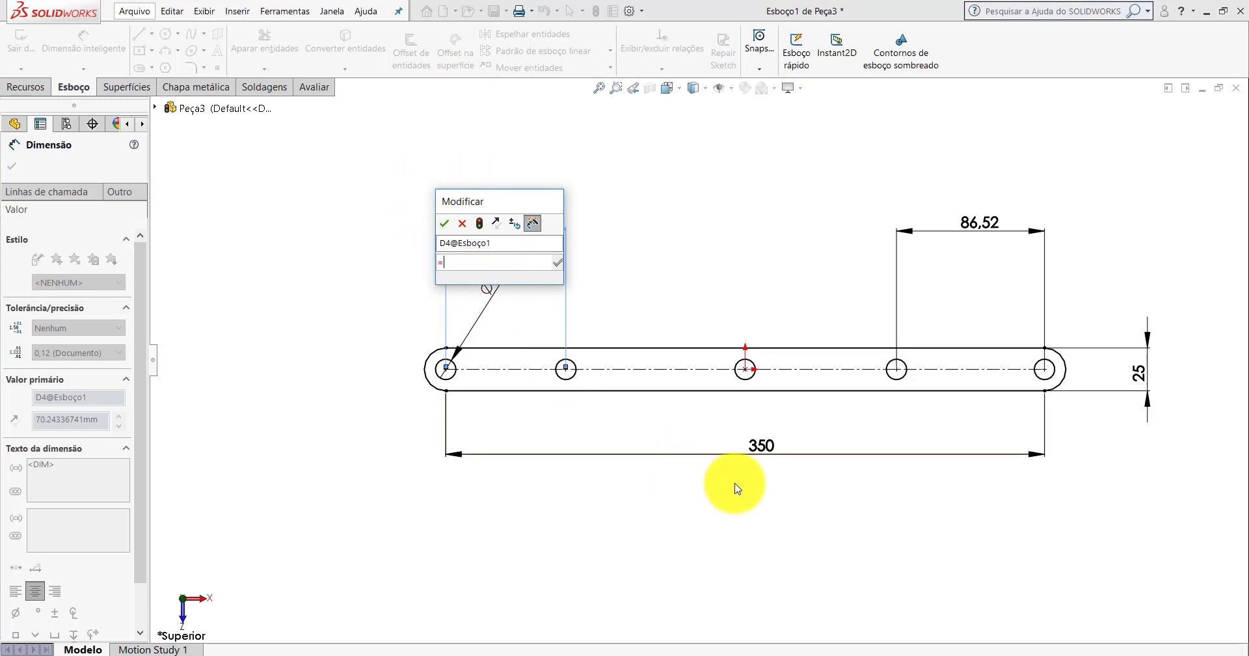
pyautogui.click(766, 451)
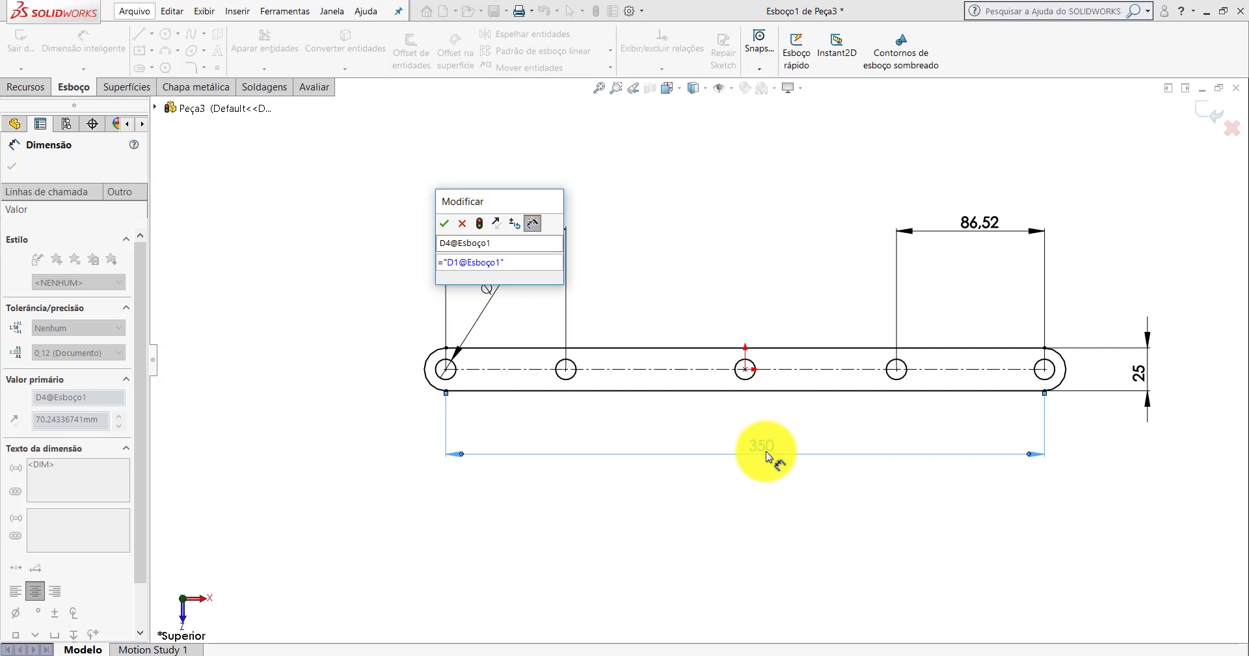
pyautogui.write('/4')
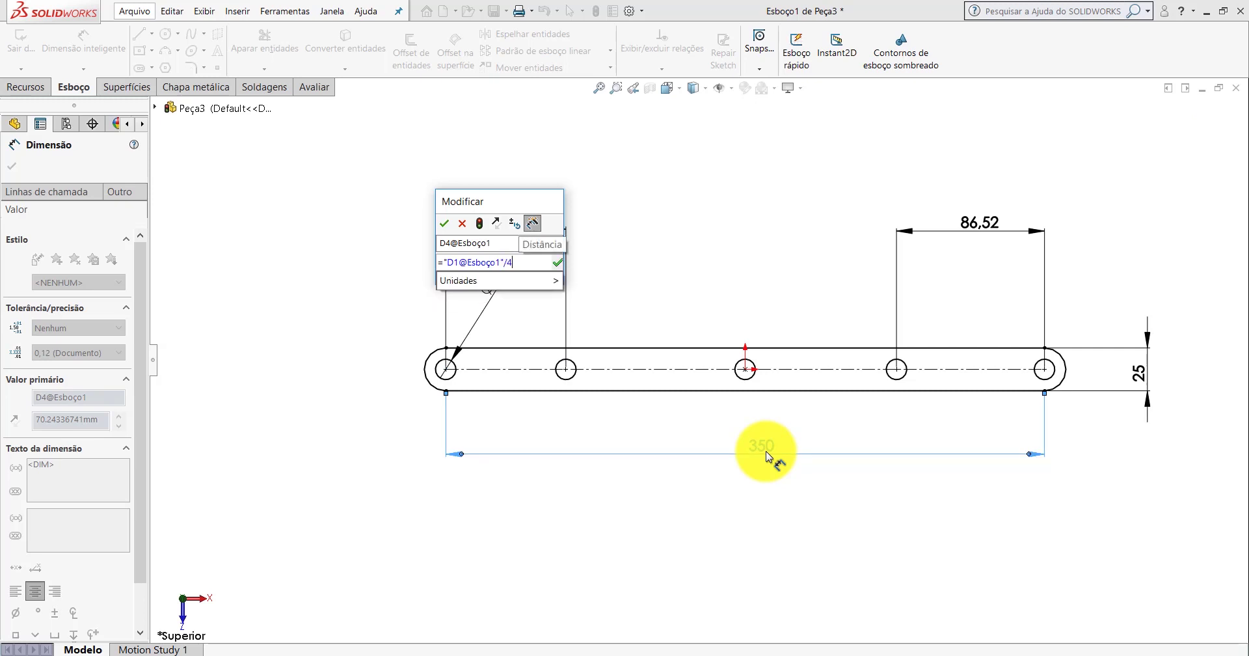
pyautogui.press('Return')
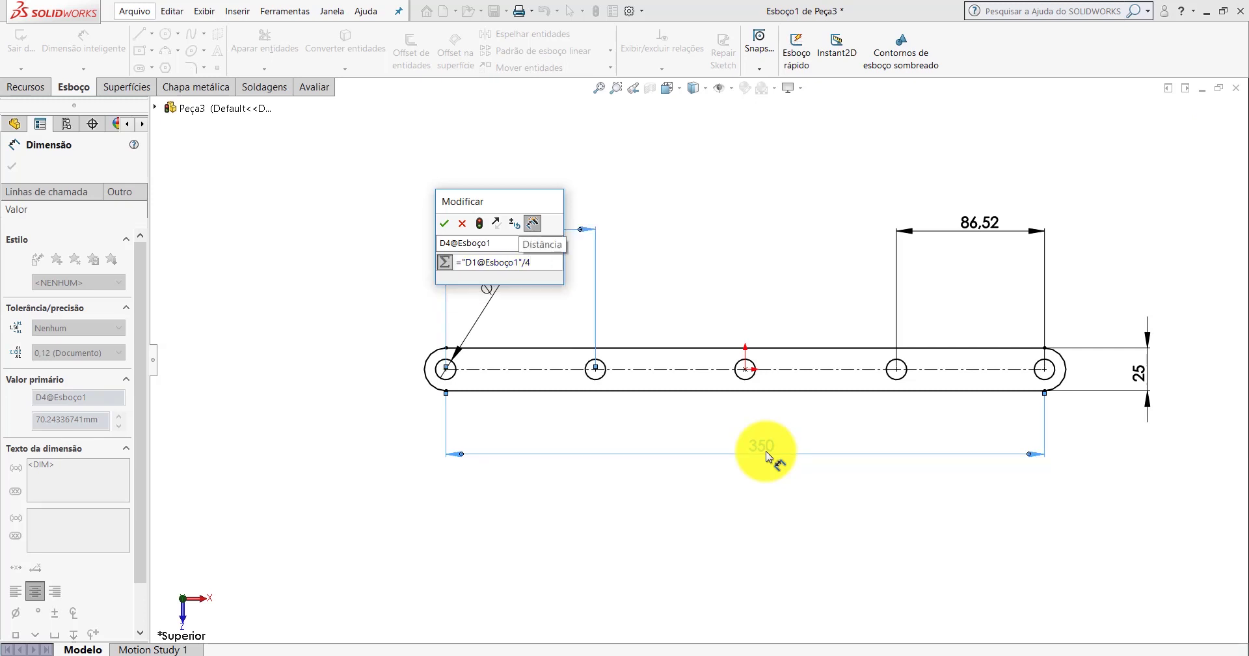
pyautogui.click(444, 223)
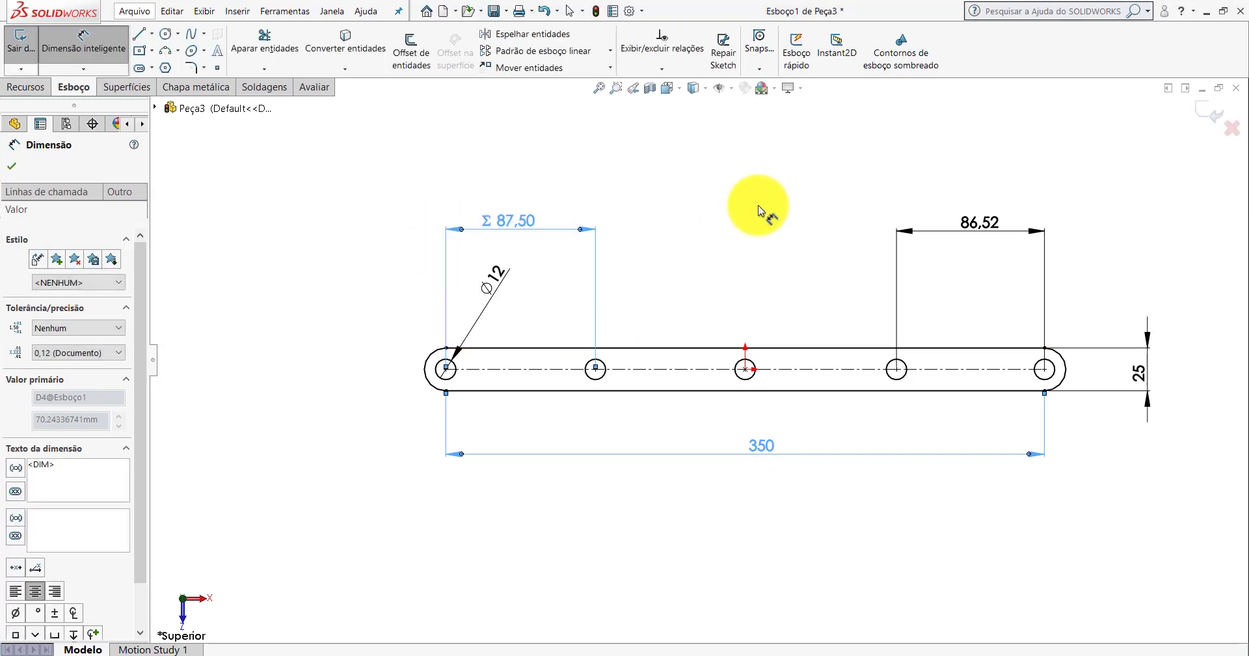
# - Reposition the Ø12 diameter label beside the left hole
pyautogui.click(758, 211)
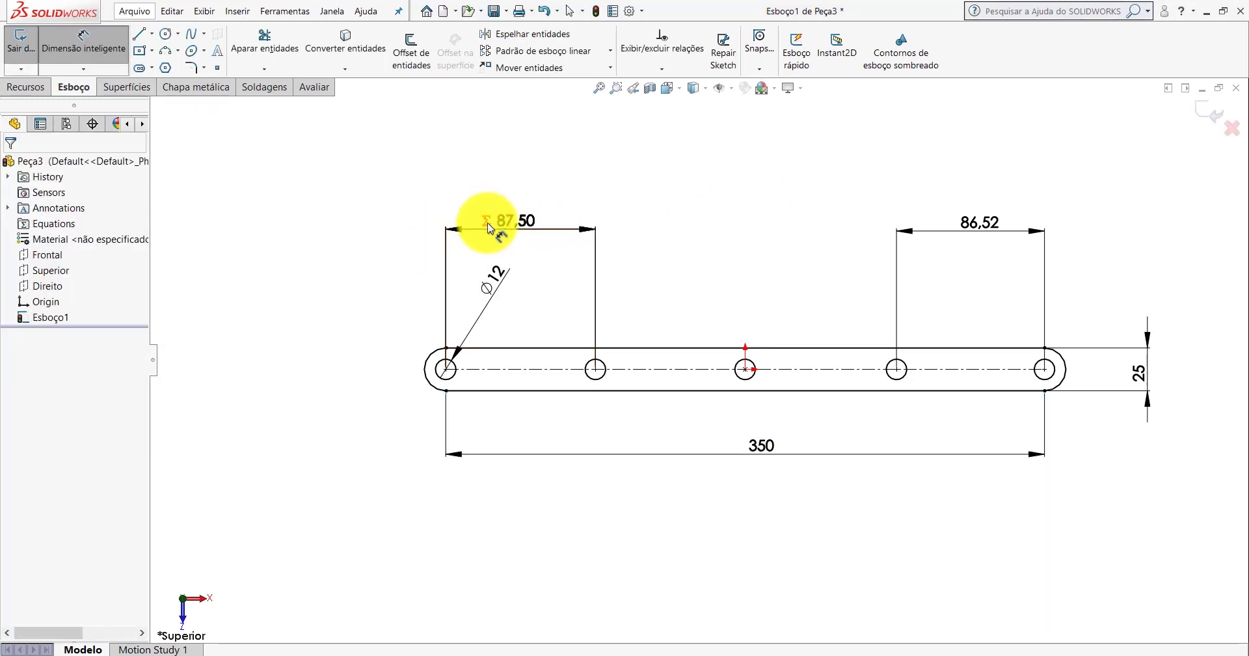
pyautogui.moveTo(498, 277); pyautogui.dragTo(485, 306)
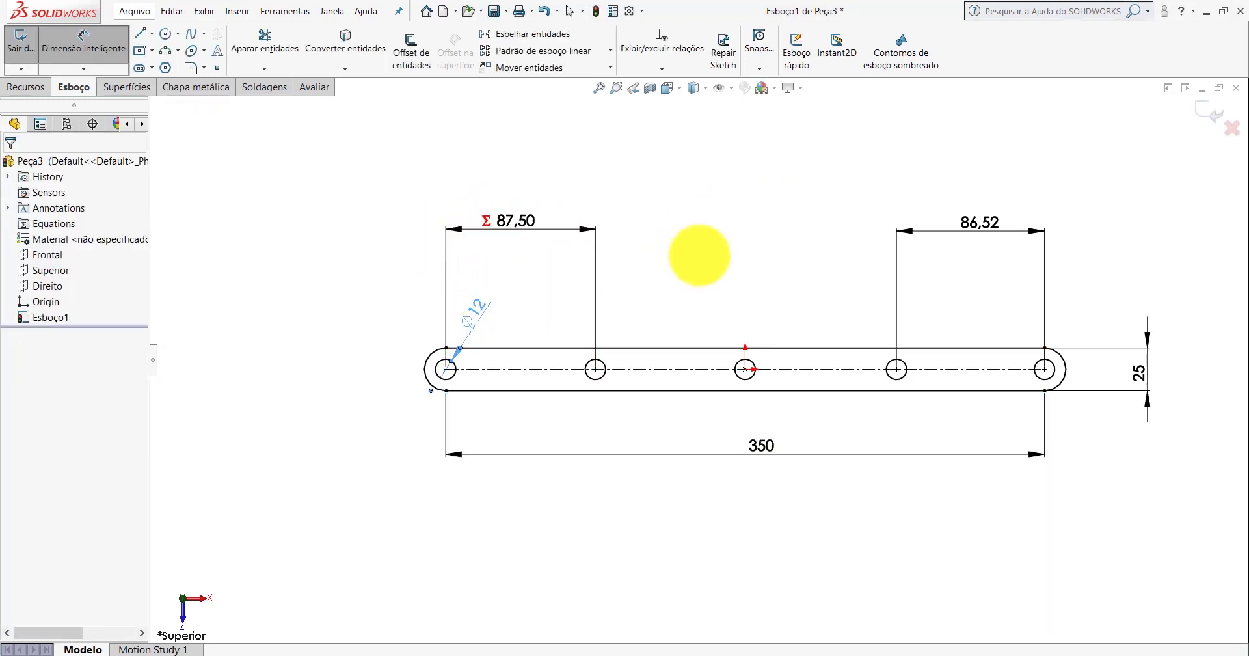
pyautogui.click(719, 245)
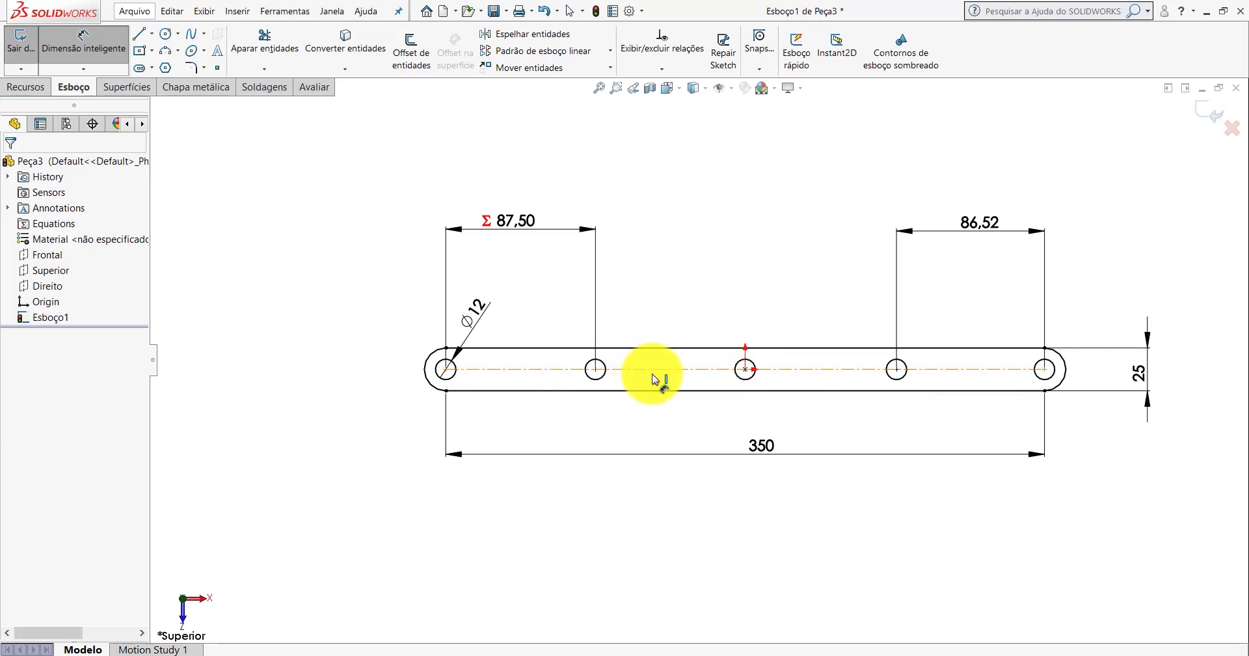
pyautogui.scroll(-1, 654, 380)
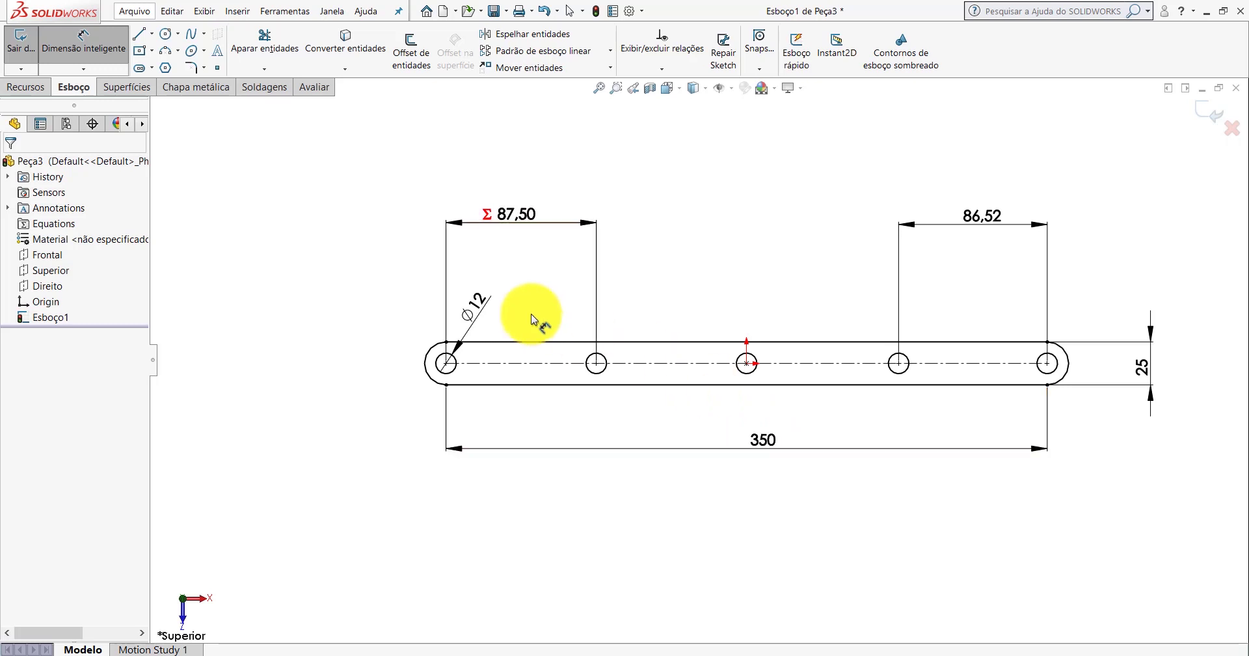
# - Select the Ø12 diameter and 350 overall length dimensions, then clear the selection
pyautogui.click(479, 294)
pyautogui.click(761, 440)
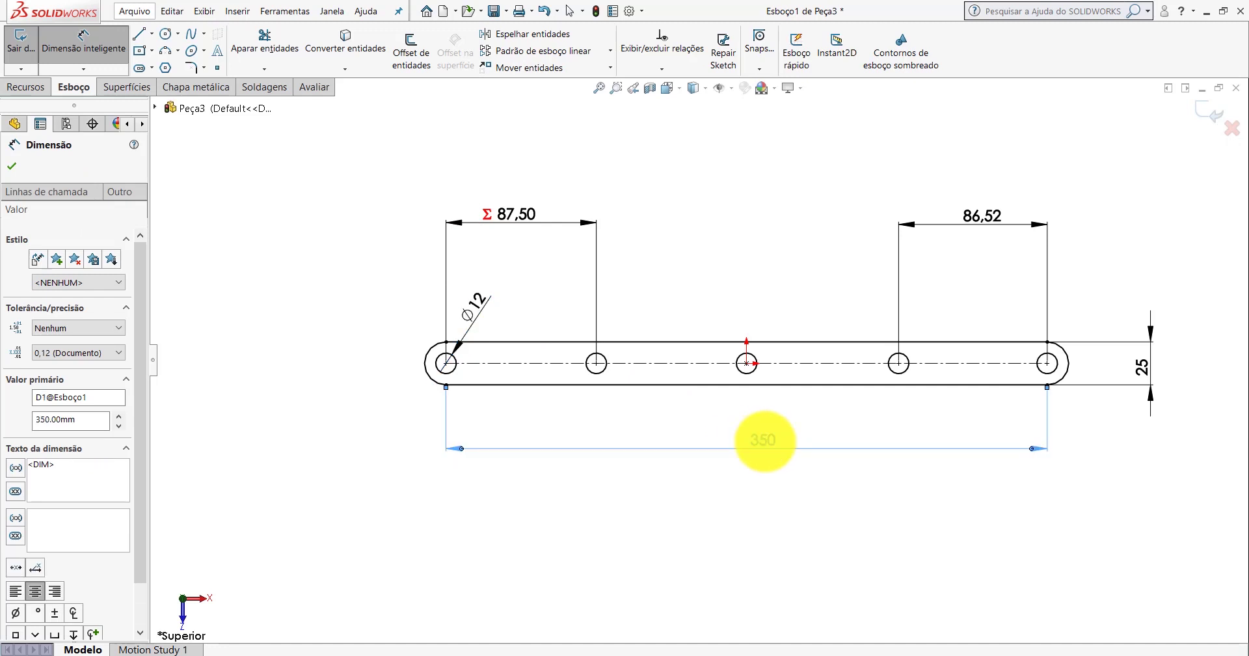
pyautogui.press('Escape')
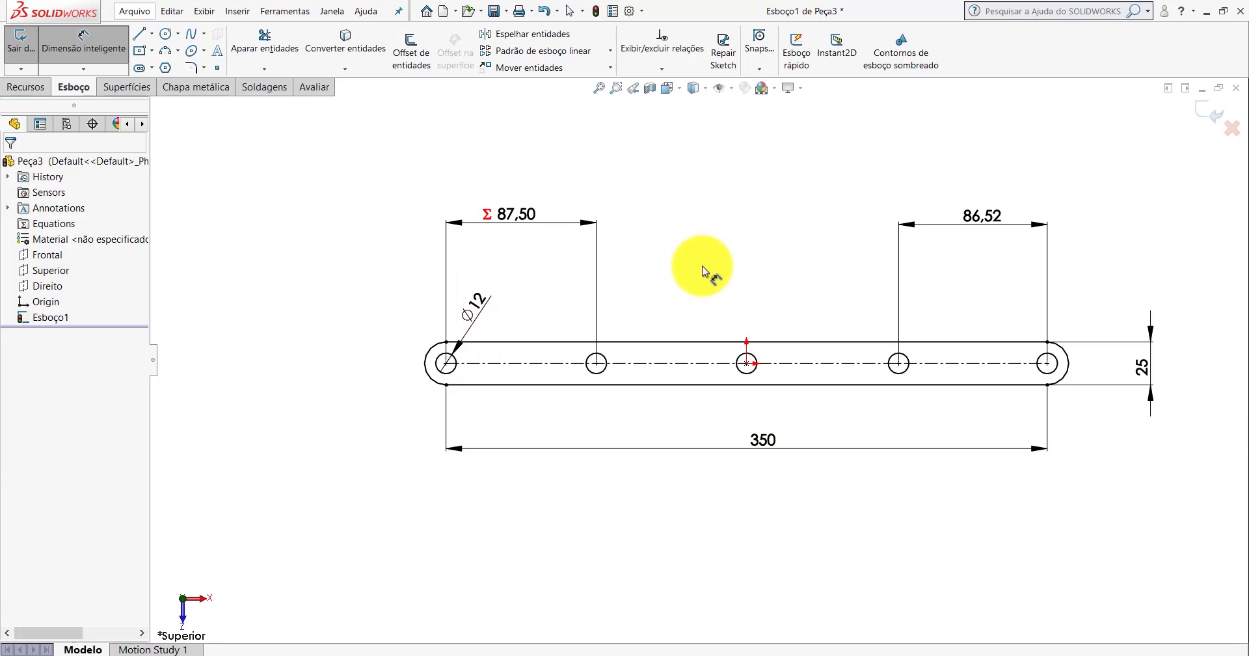
# - Change the right 86,52 spacing to ="D4@Esboço1" so it reads Σ 87,50 like the left spacing
pyautogui.click(982, 216)
pyautogui.doubleClick(982, 216)
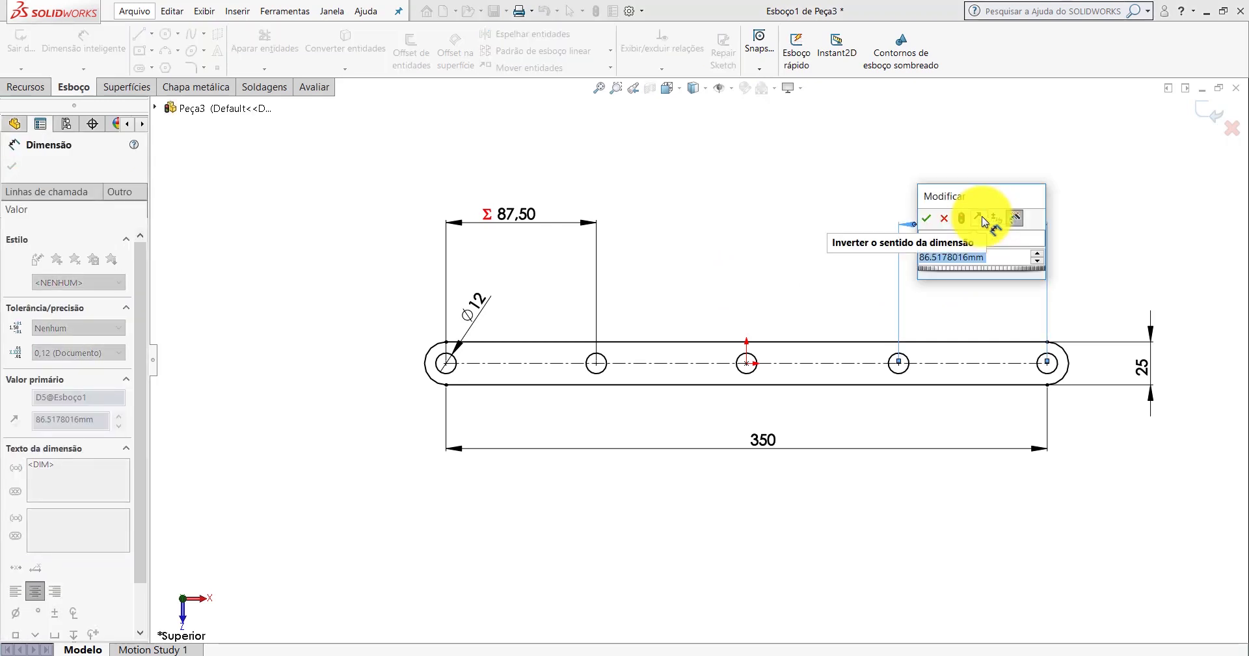
pyautogui.write('=')
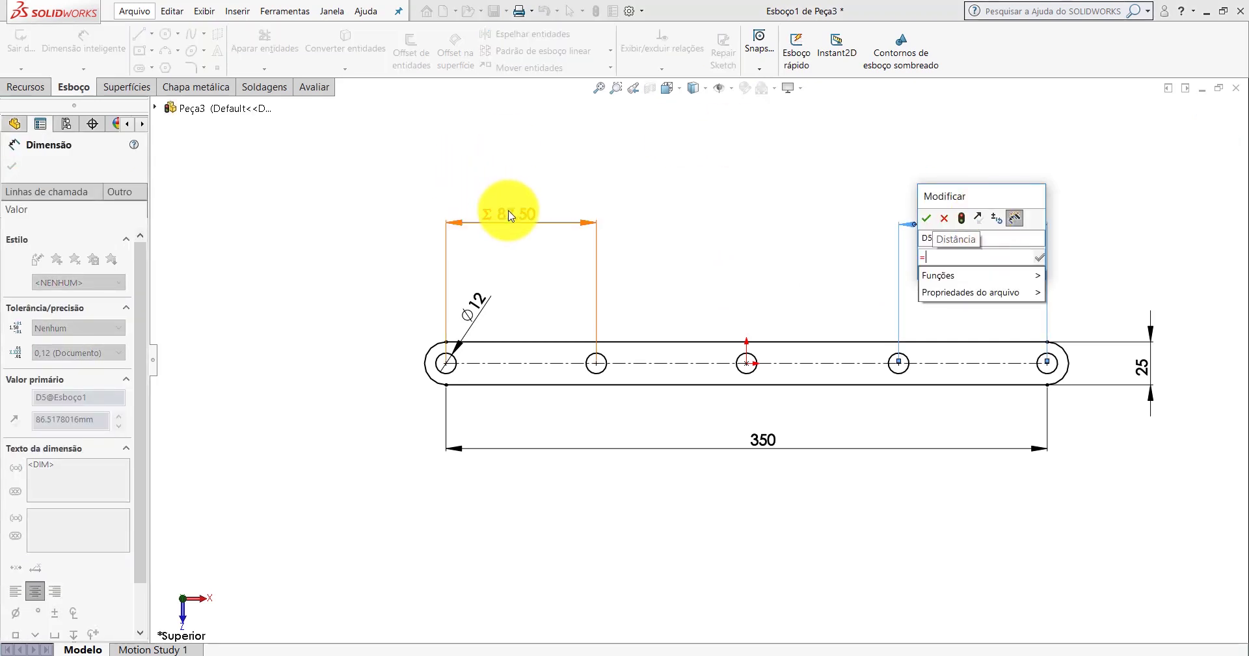
pyautogui.click(509, 215)
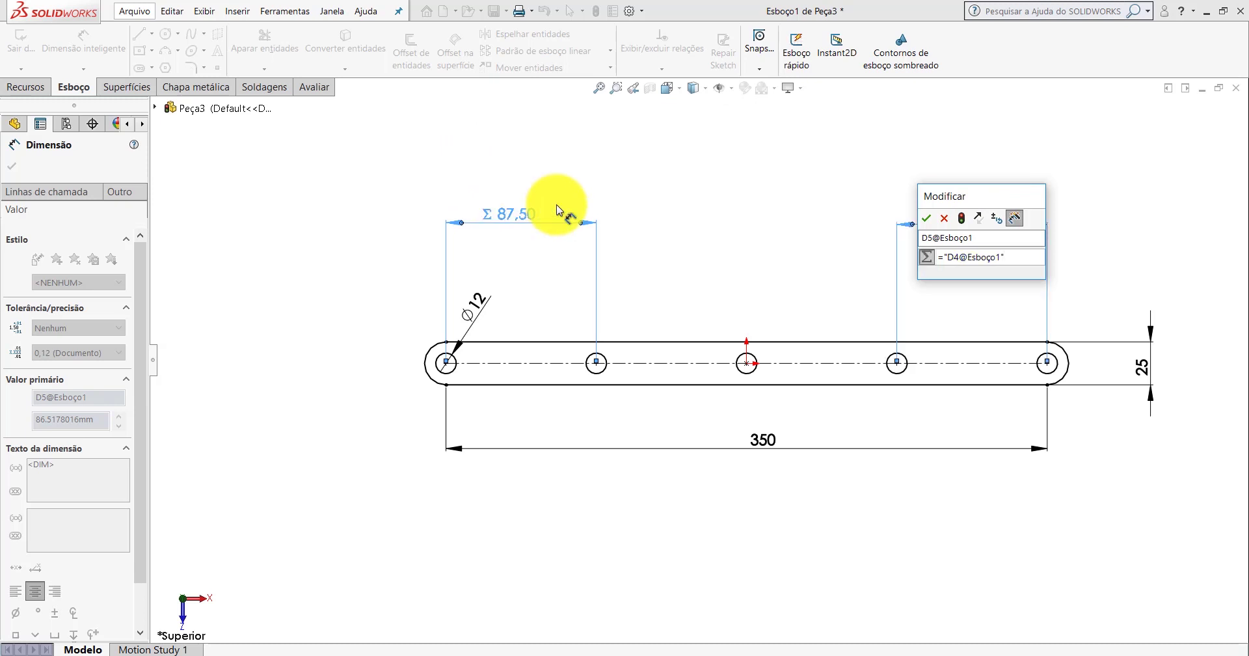
pyautogui.click(927, 218)
pyautogui.click(781, 181)
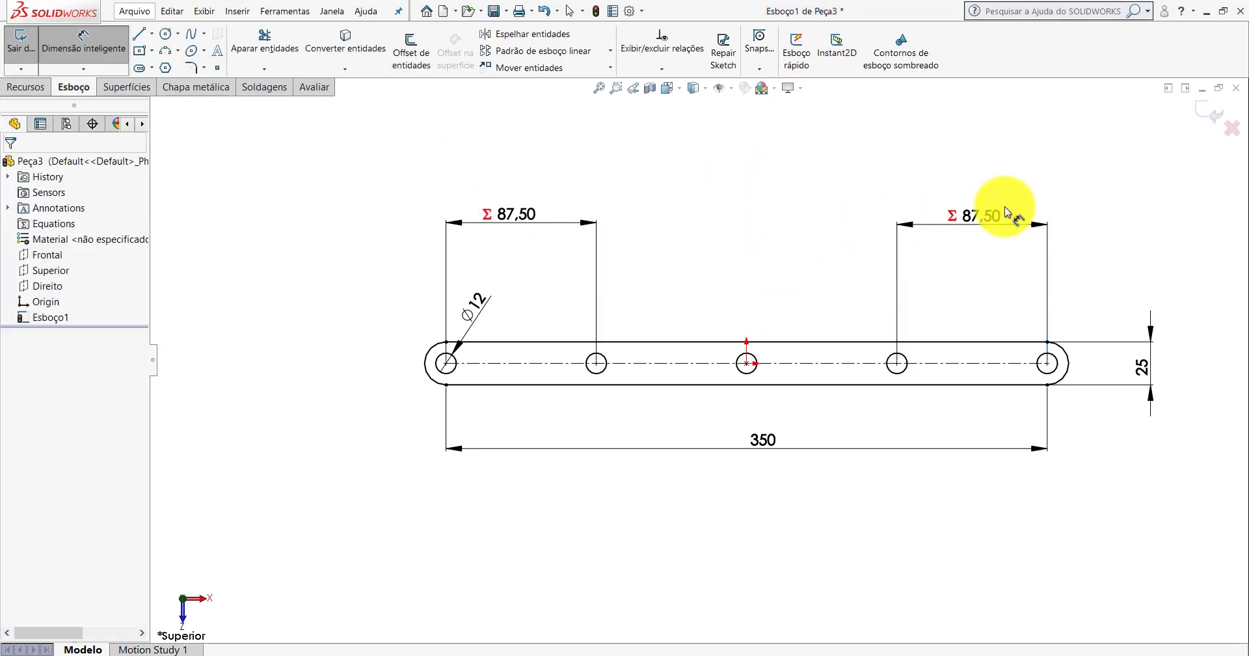
pyautogui.doubleClick(766, 442)
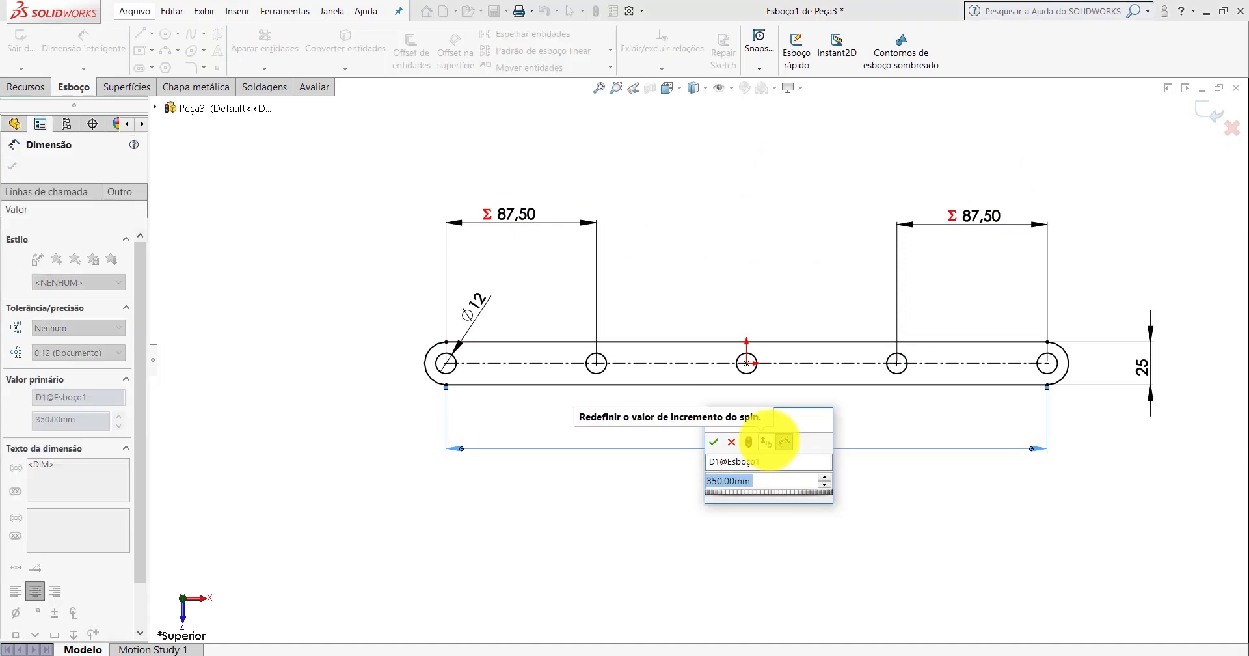
pyautogui.write('400')
pyautogui.press('Return')
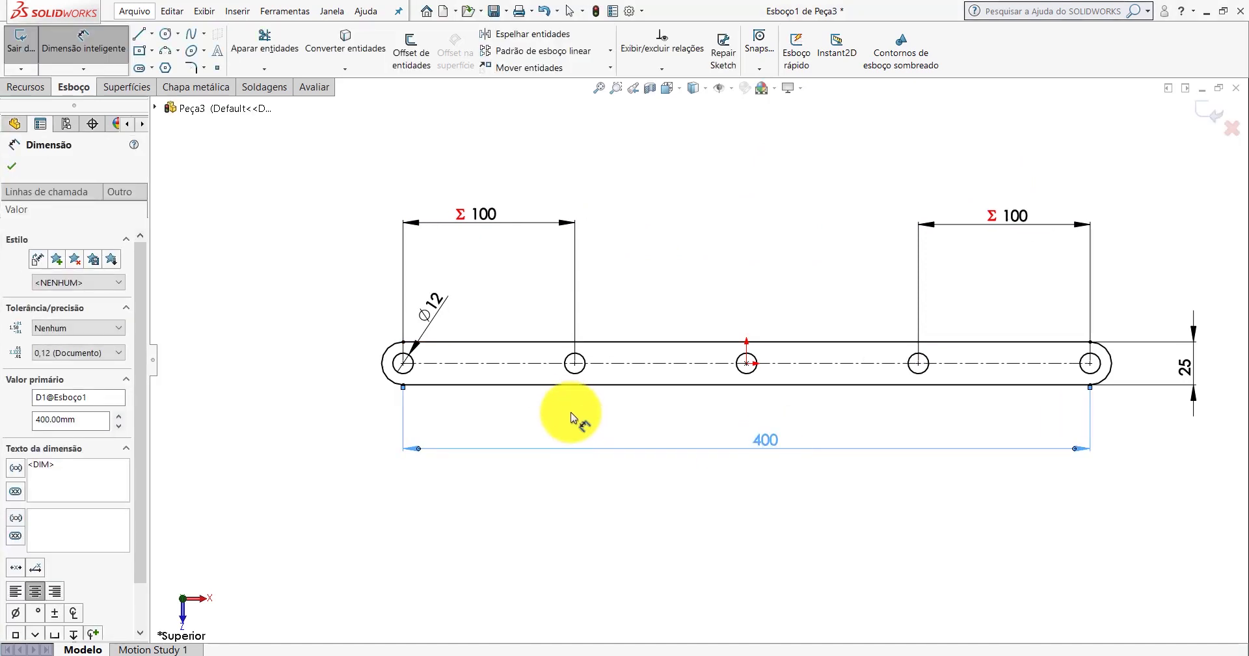
pyautogui.click(482, 218)
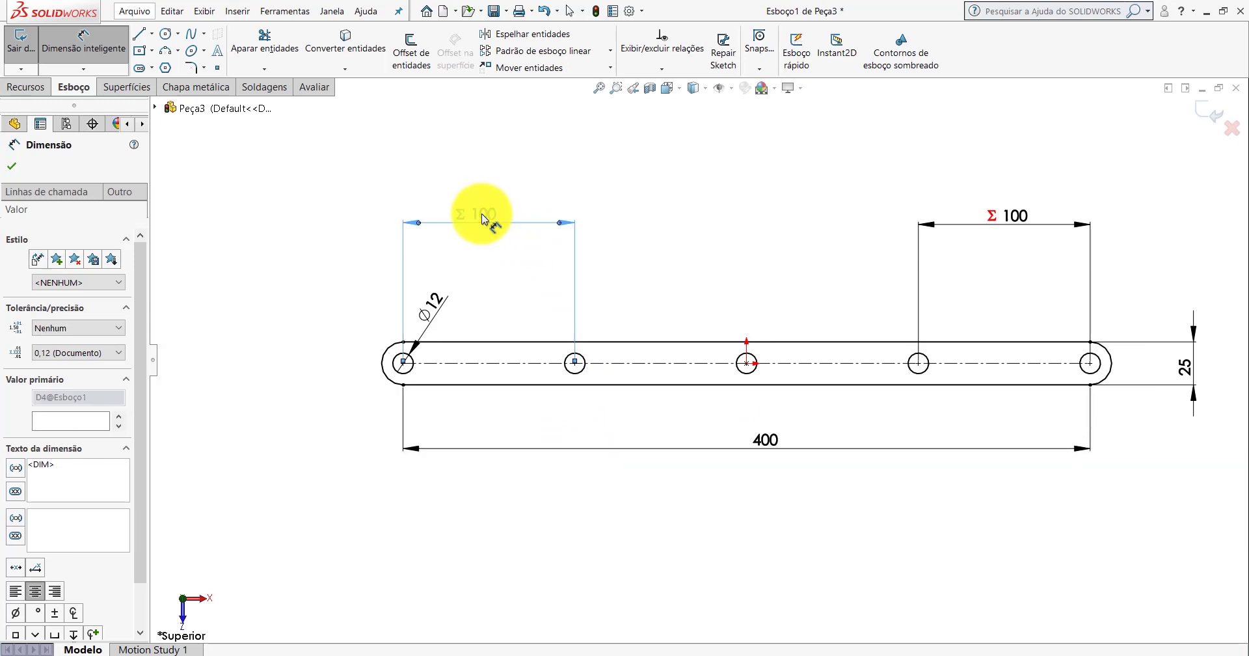
pyautogui.click(768, 442)
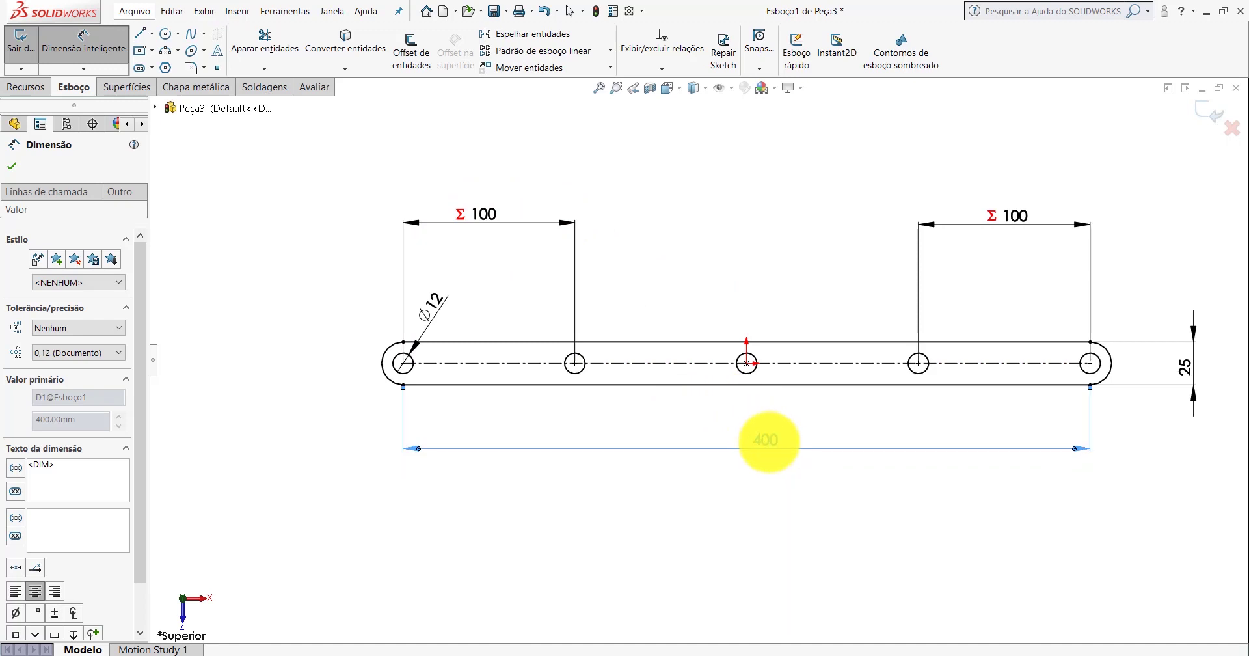
pyautogui.doubleClick(768, 442)
pyautogui.write('100')
pyautogui.press('Return')
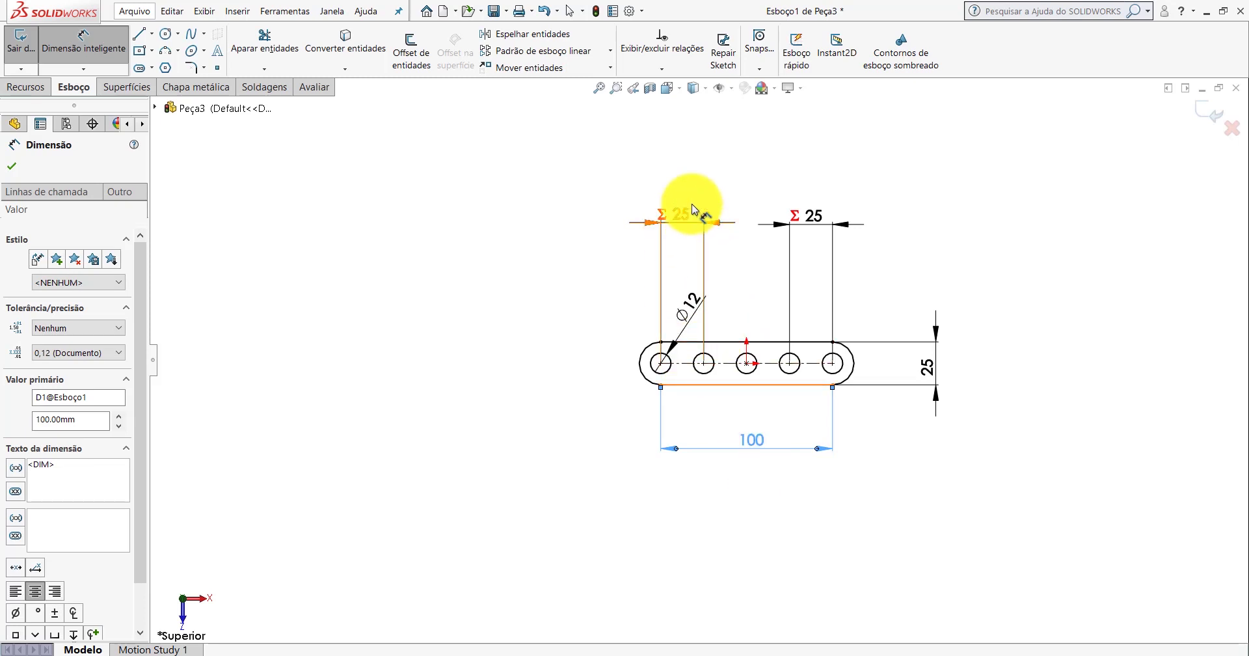
pyautogui.doubleClick(759, 445)
pyautogui.write('350')
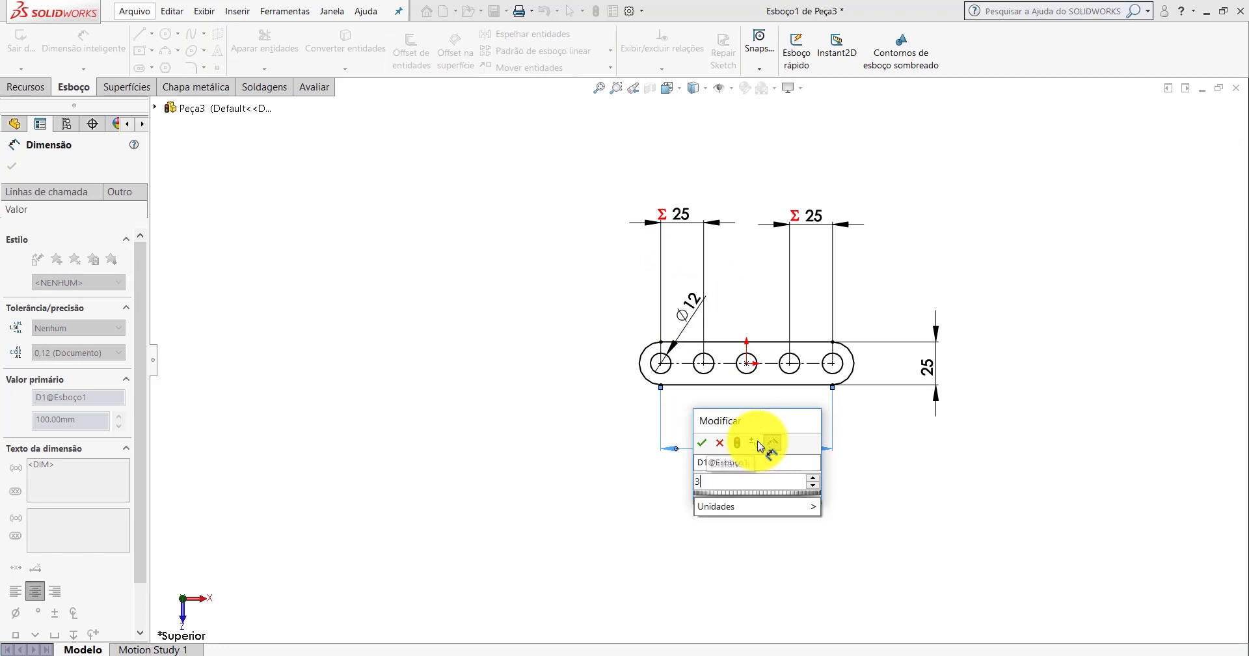
pyautogui.press('Return')
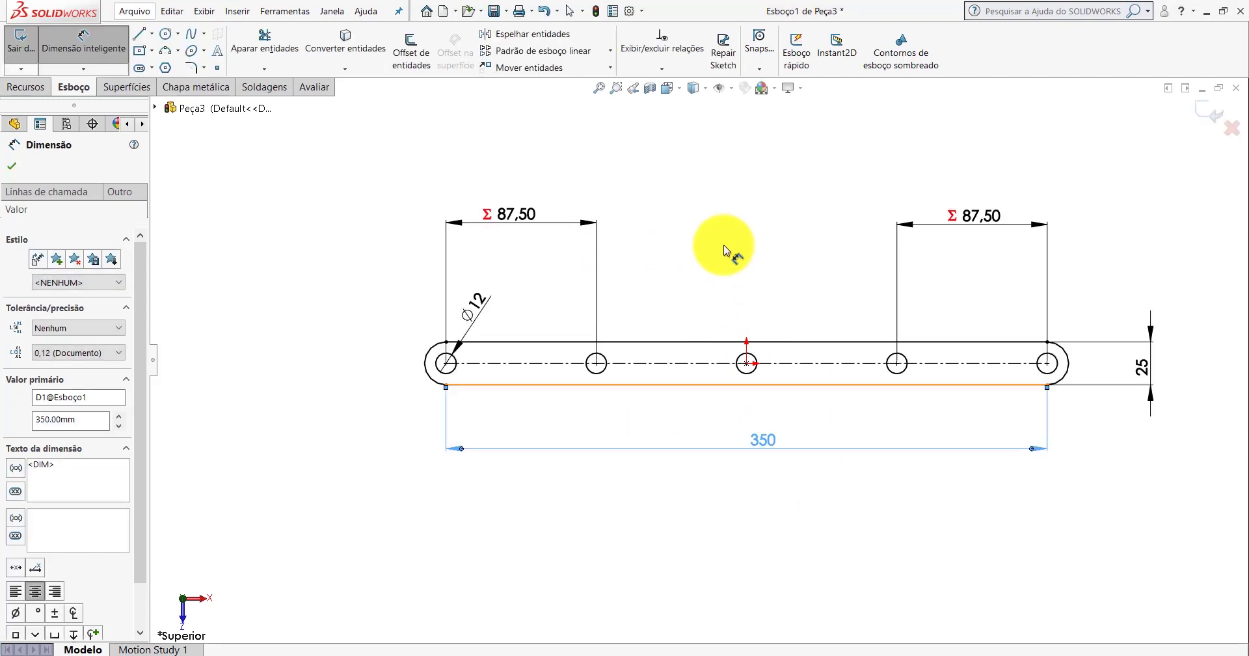
# - Zoom the whole bar sketch to fit the window and show it in Isométrica view
pyautogui.press('f')
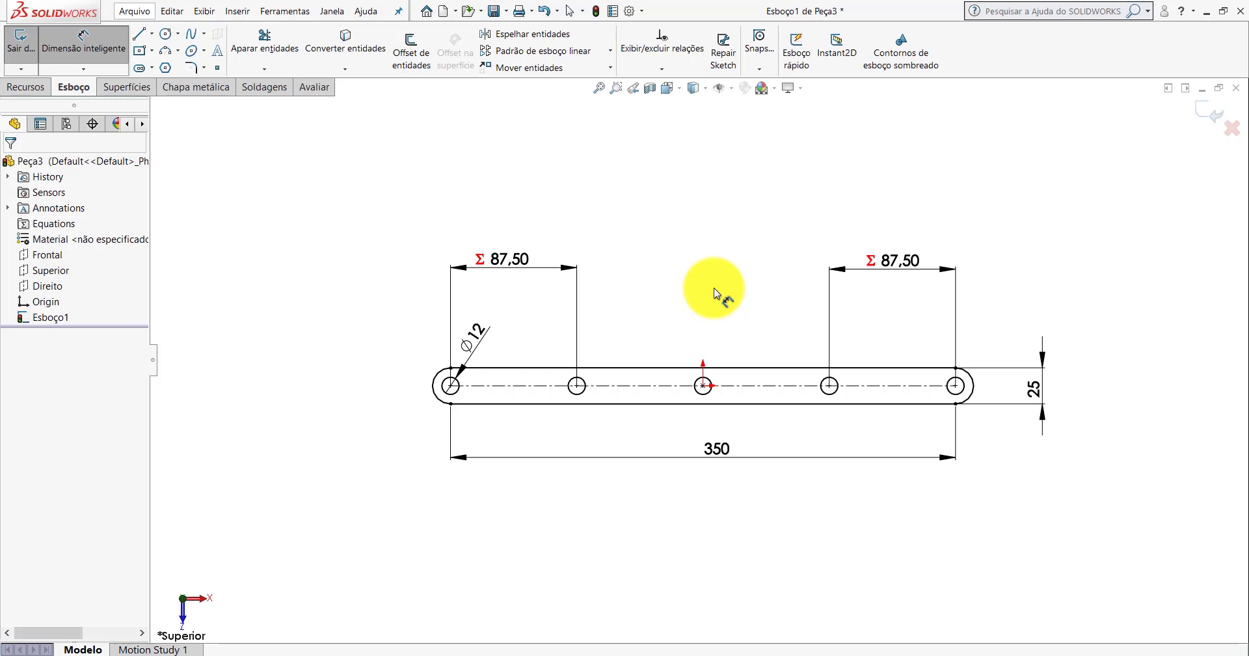
pyautogui.click(677, 89)
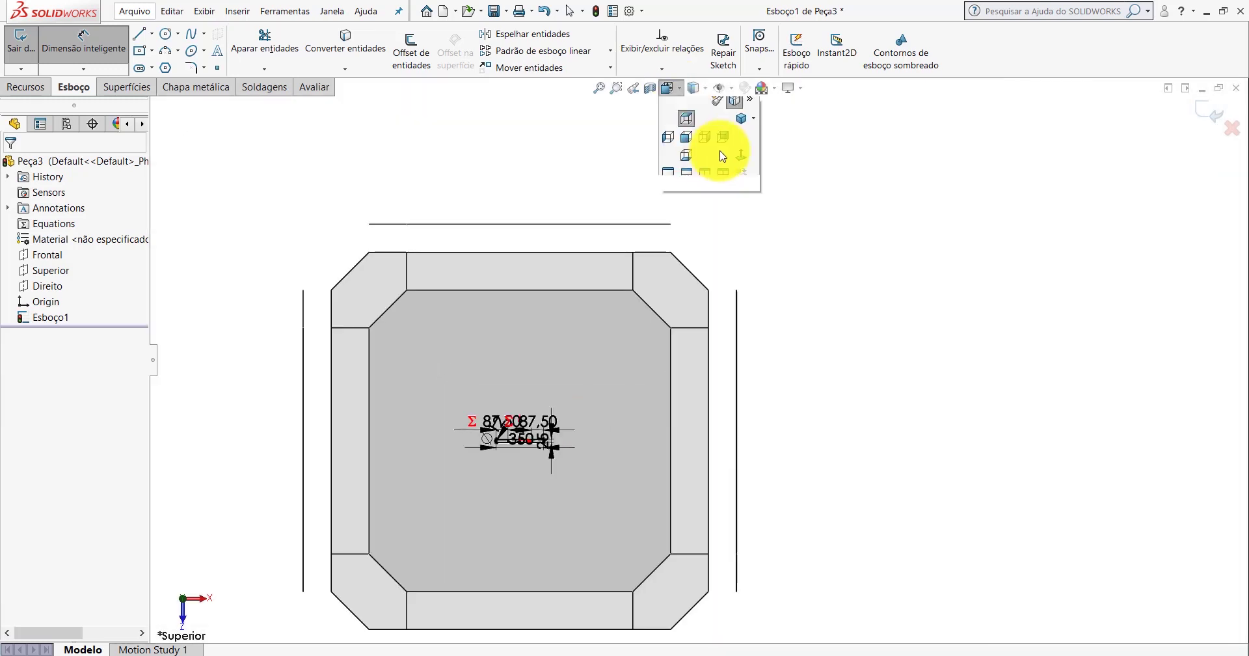
pyautogui.click(723, 156)
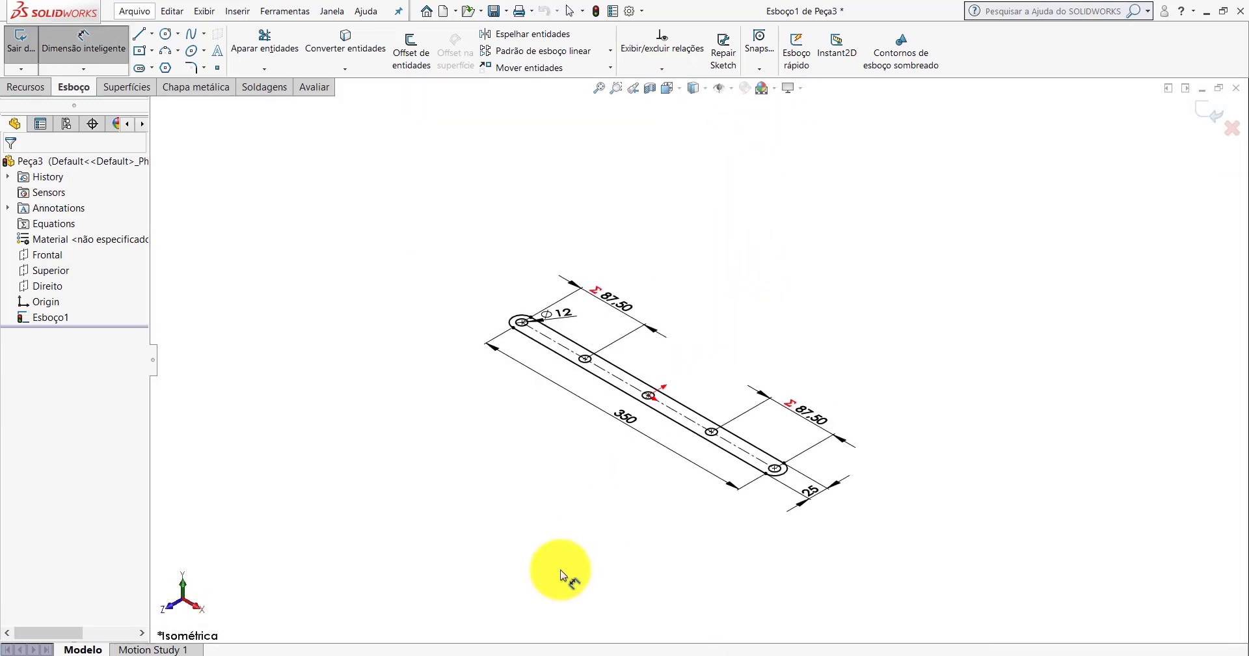
pyautogui.click(455, 644)
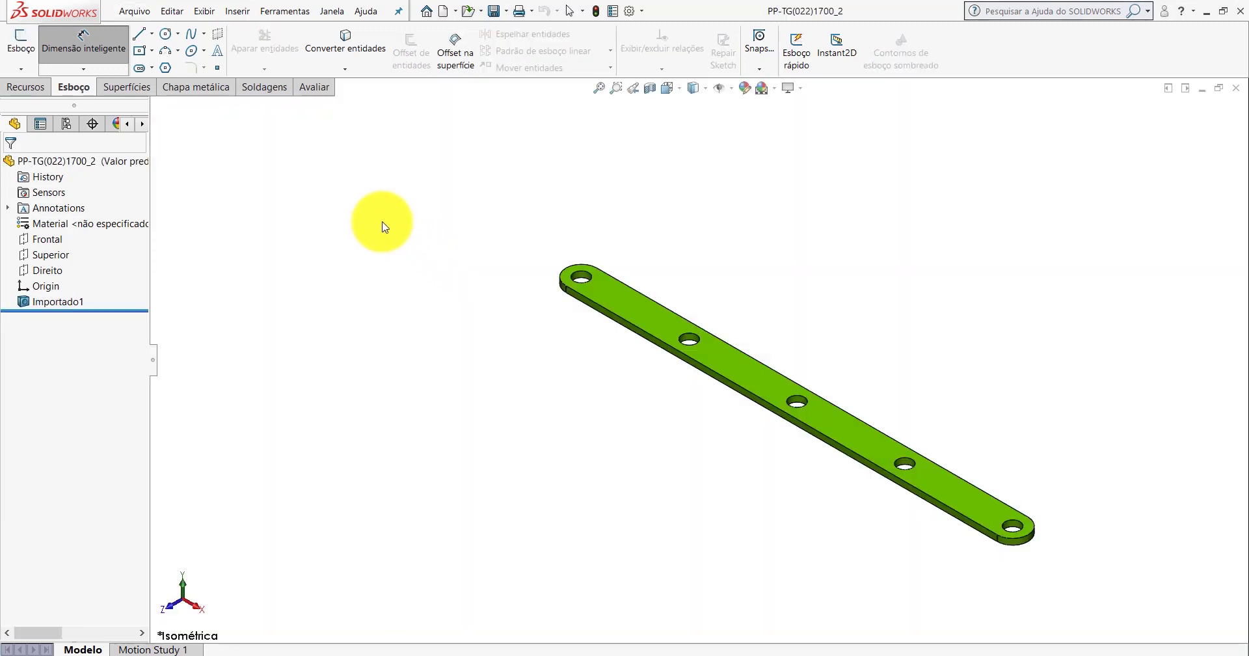
pyautogui.click(317, 86)
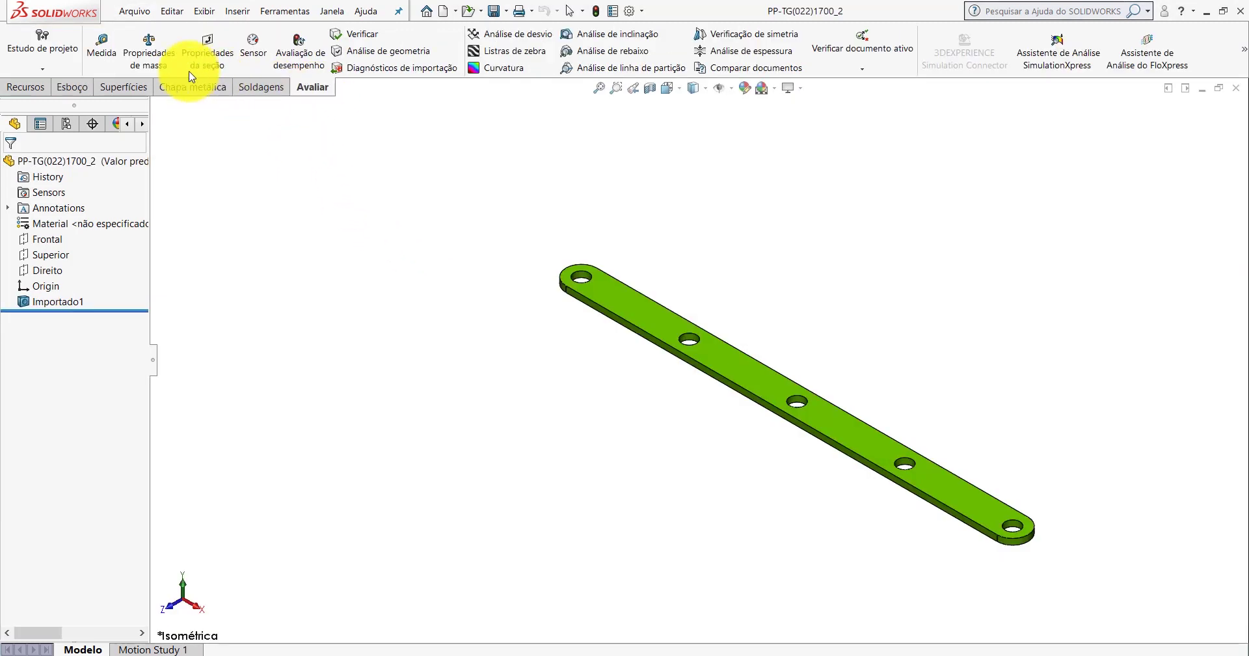
pyautogui.click(101, 46)
pyautogui.scroll(-5, 577, 302)
pyautogui.scroll(-2, 683, 312)
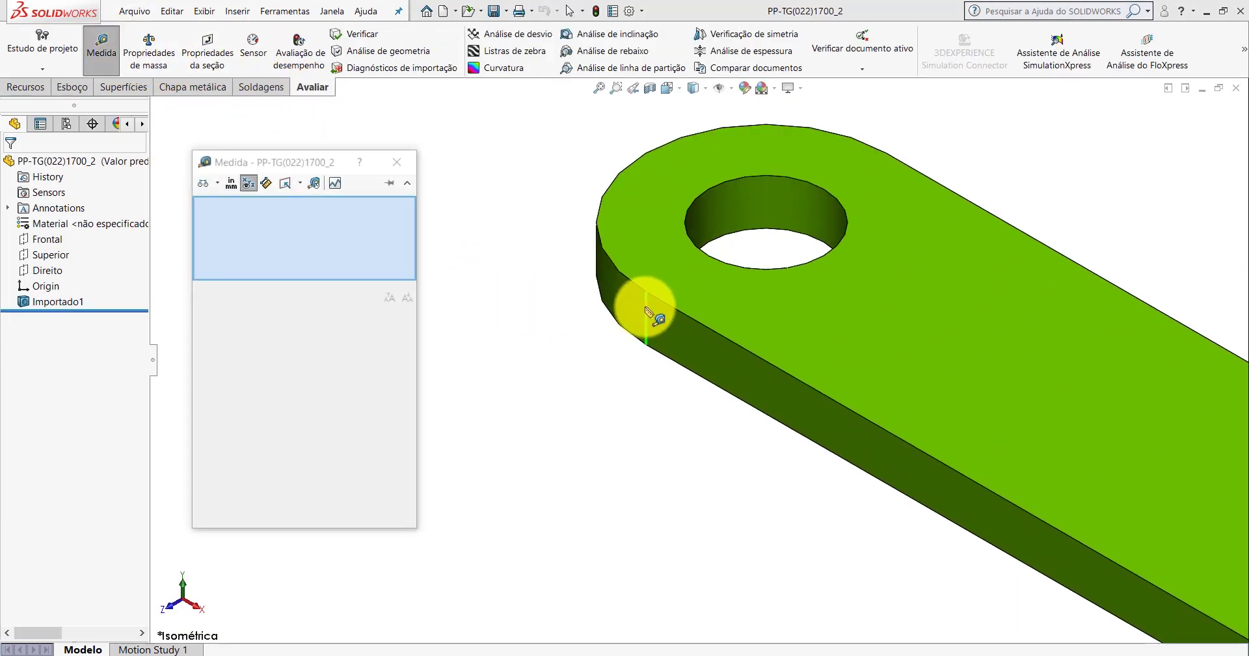
pyautogui.click(649, 307)
pyautogui.scroll(2, 619, 311)
pyautogui.press('Escape')
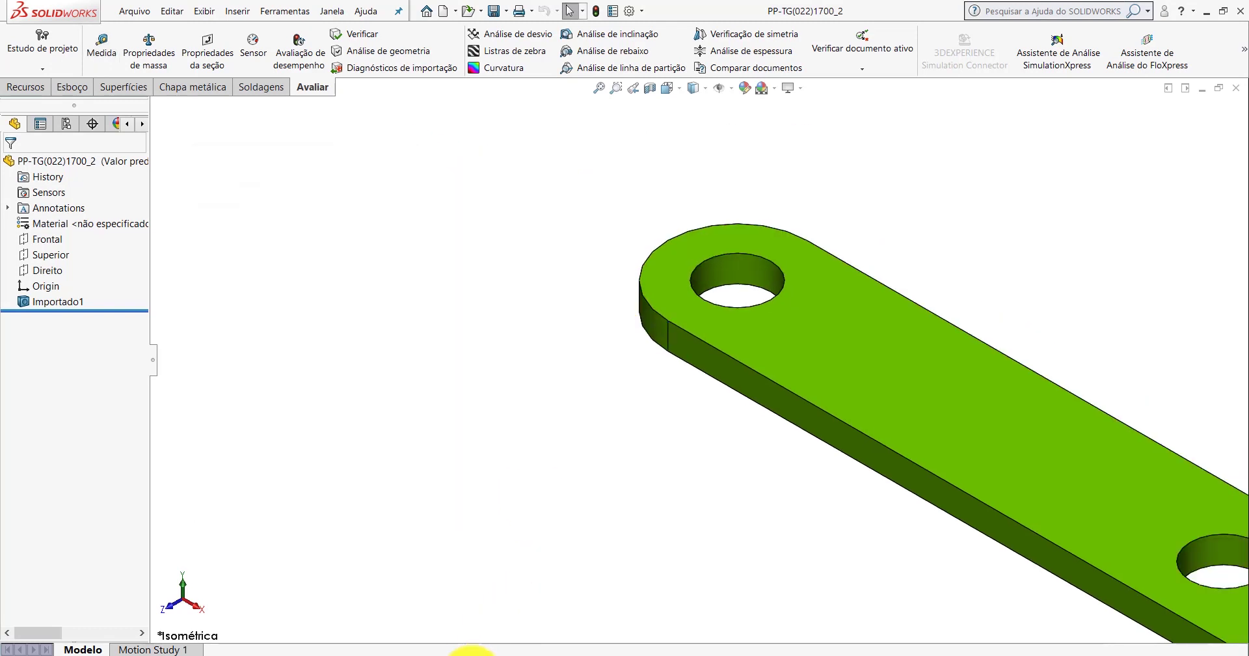
pyautogui.click(553, 628)
pyautogui.hotkey('ctrl', 'Tab')
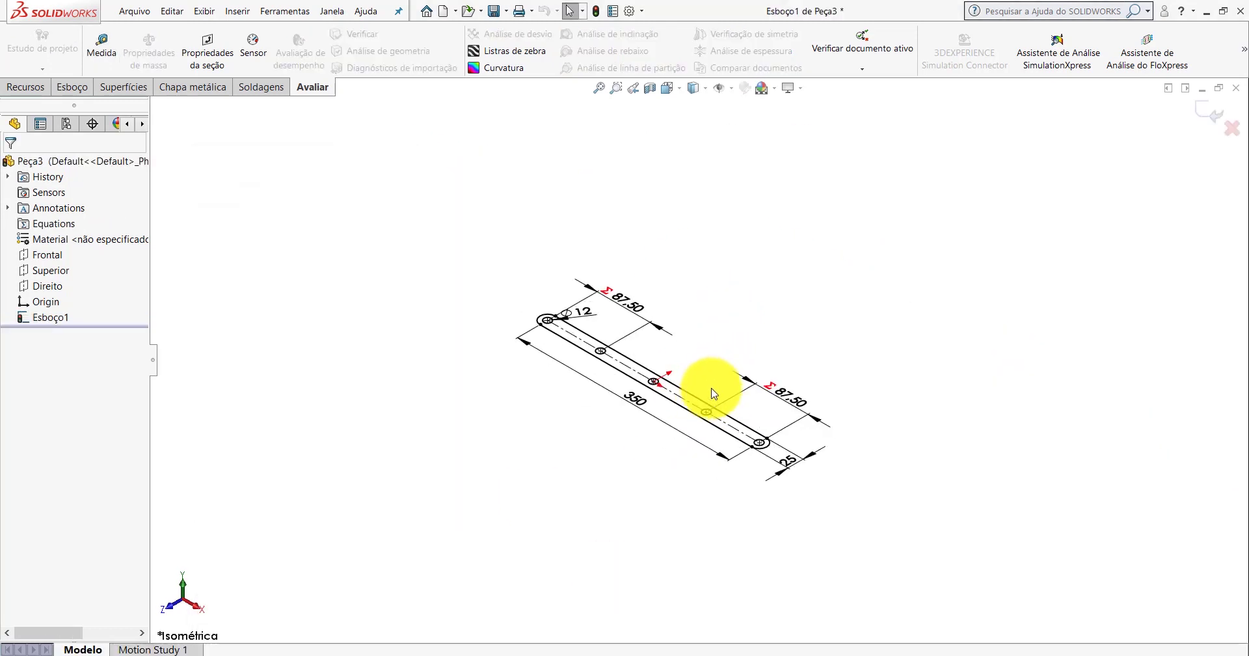
pyautogui.hotkey('ctrl', 'Tab')
# - Create Flange-base1 from the sketch, changing the thickness from 9.50 to 3/16" (4.7625 mm)
pyautogui.click(195, 87)
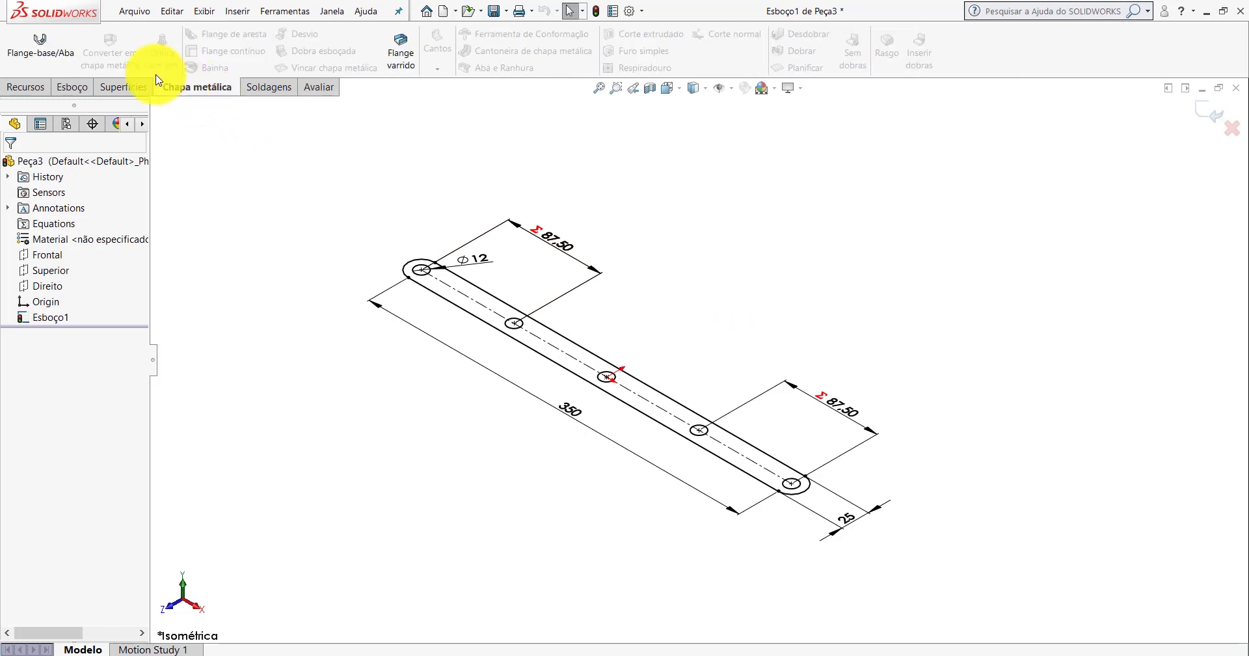
pyautogui.click(41, 44)
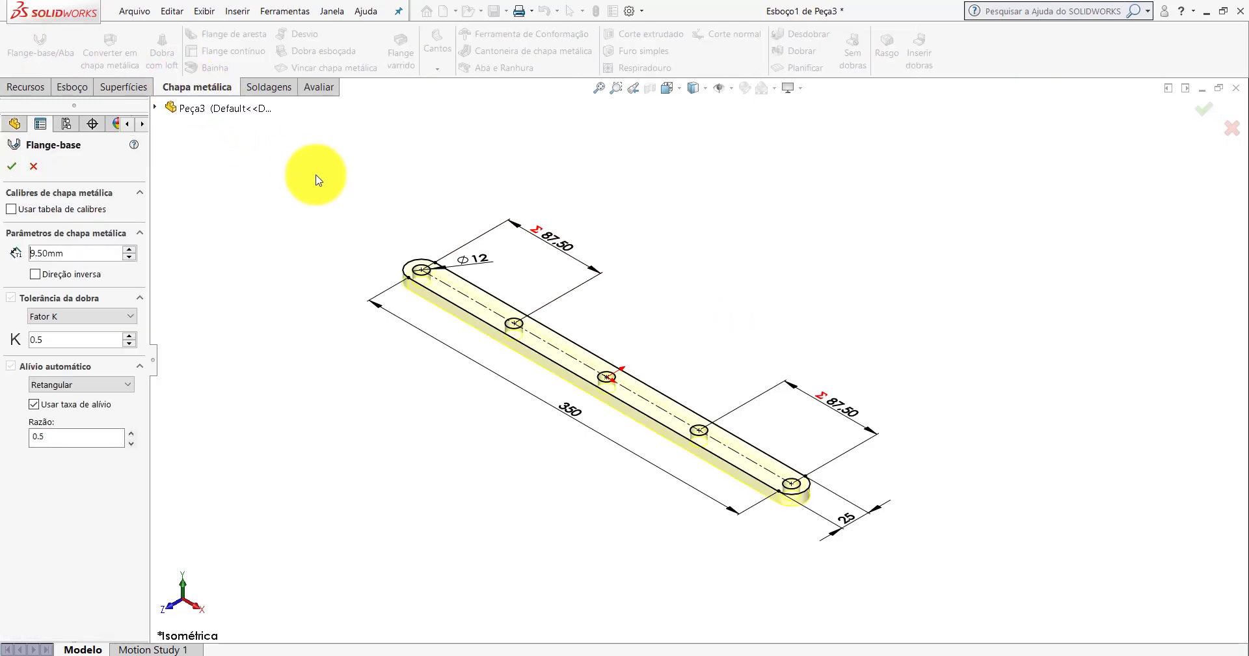
pyautogui.doubleClick(79, 253)
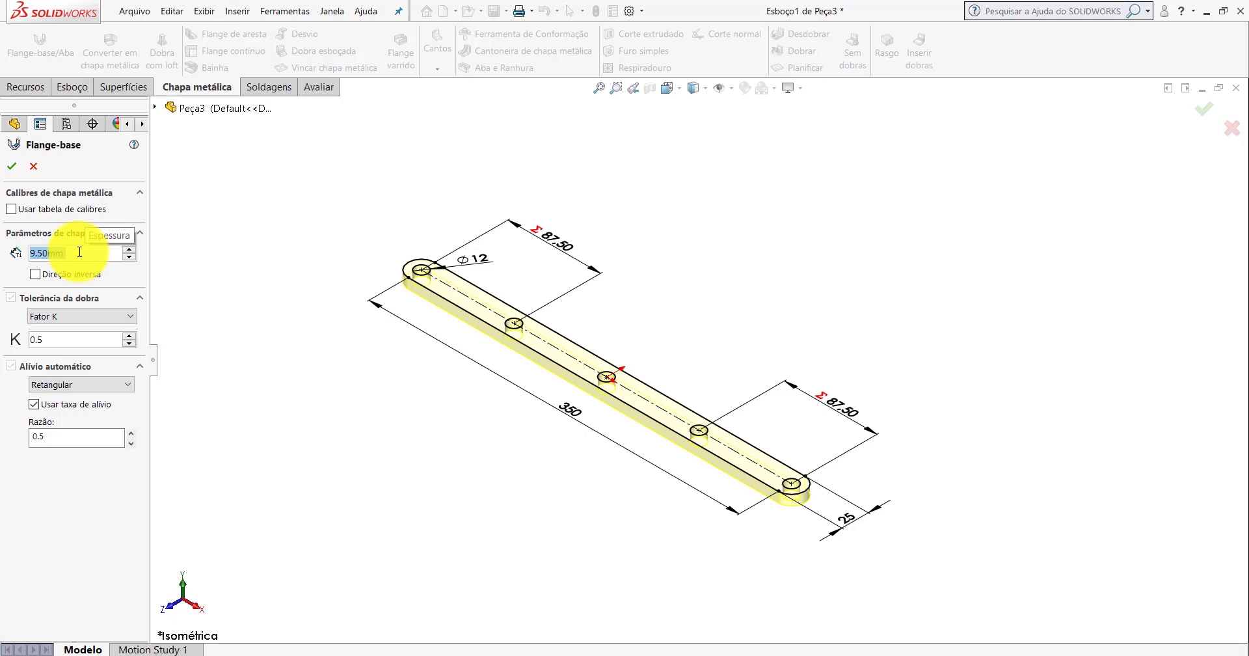
pyautogui.write('3')
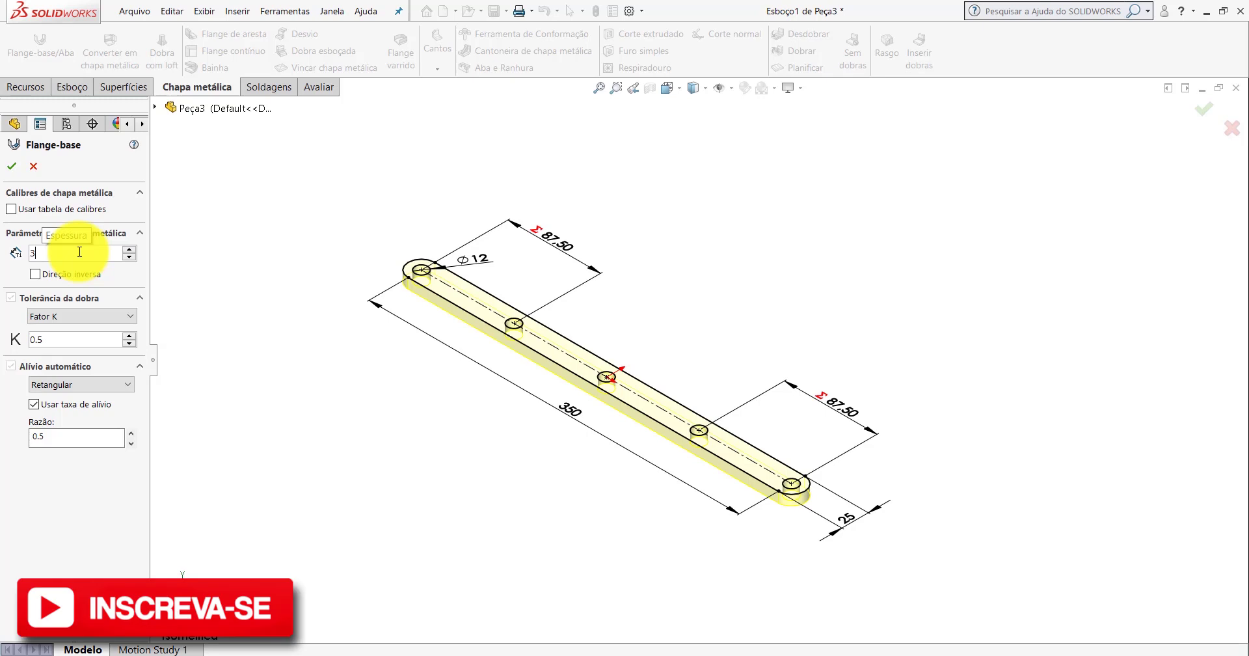
pyautogui.write('/')
pyautogui.write('16"')
pyautogui.press('Return')
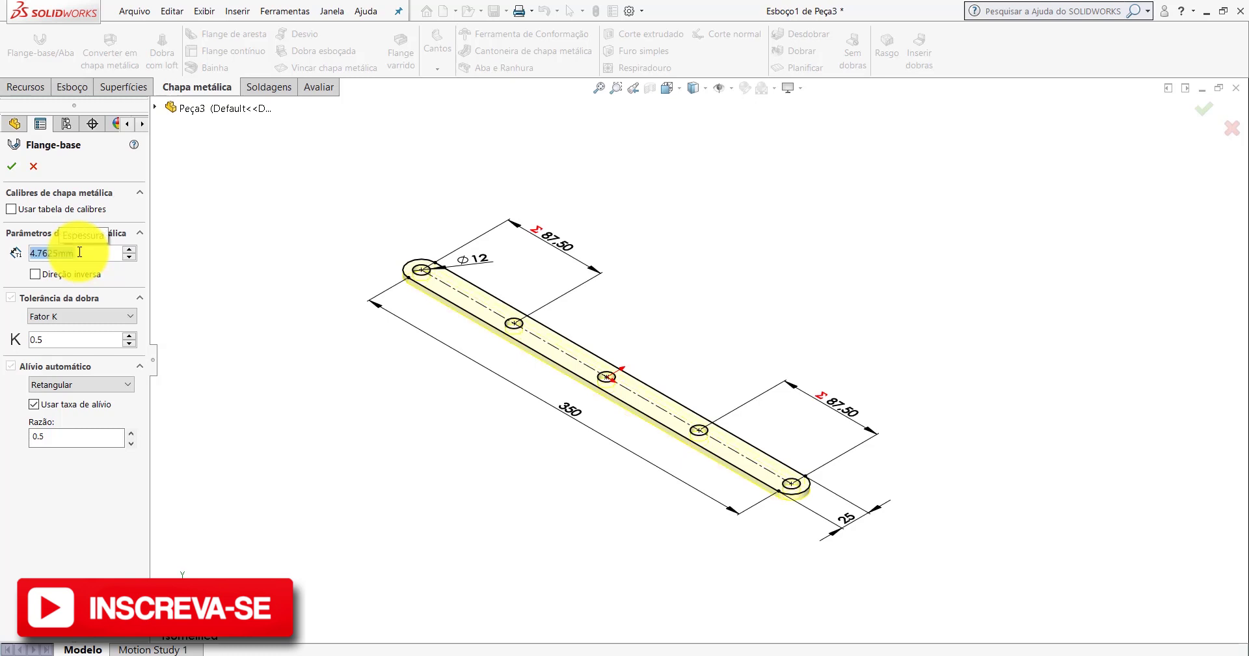
pyautogui.click(11, 165)
pyautogui.scroll(-2, 636, 377)
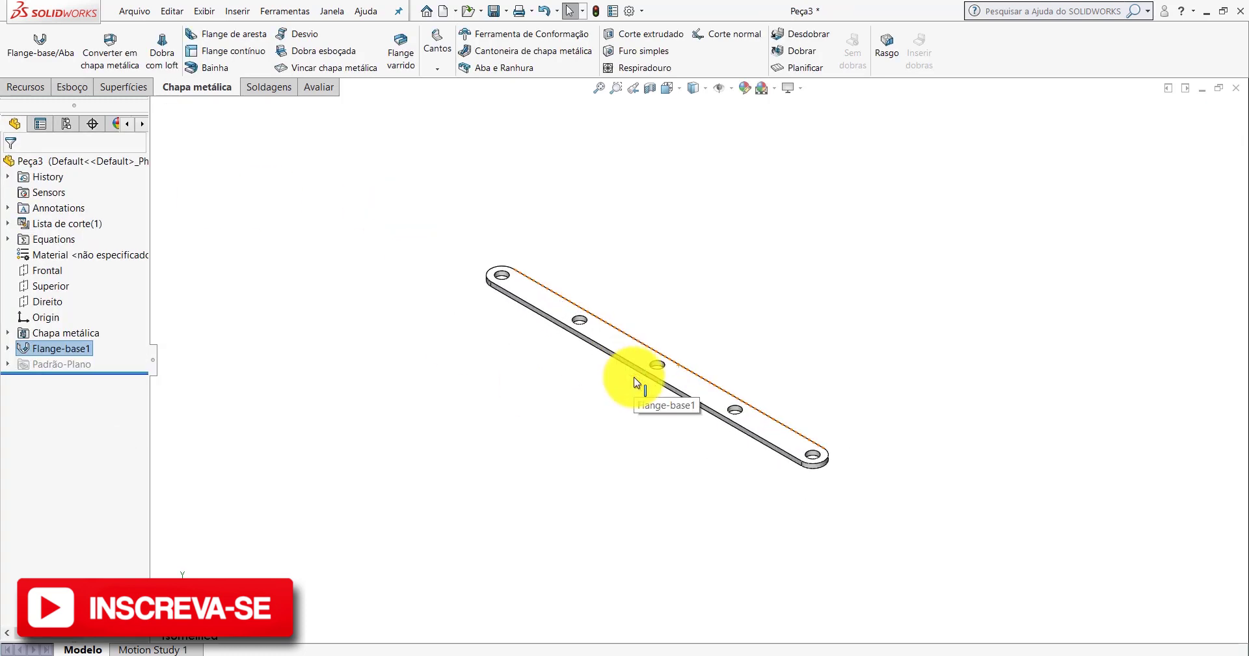